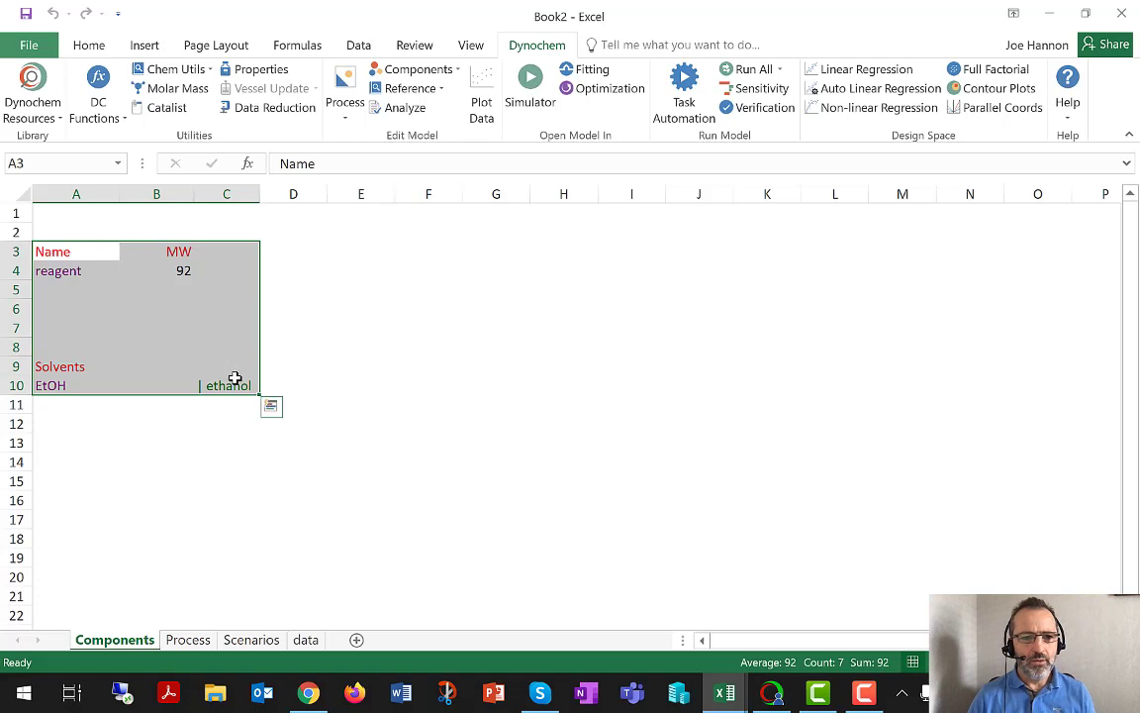
# Step: Examine the Components sheet's reagent and solvent rows, including the Name and MW headers and the ethanol comment
pyautogui.click(66, 252)
pyautogui.moveTo(66, 252); pyautogui.dragTo(178, 254)
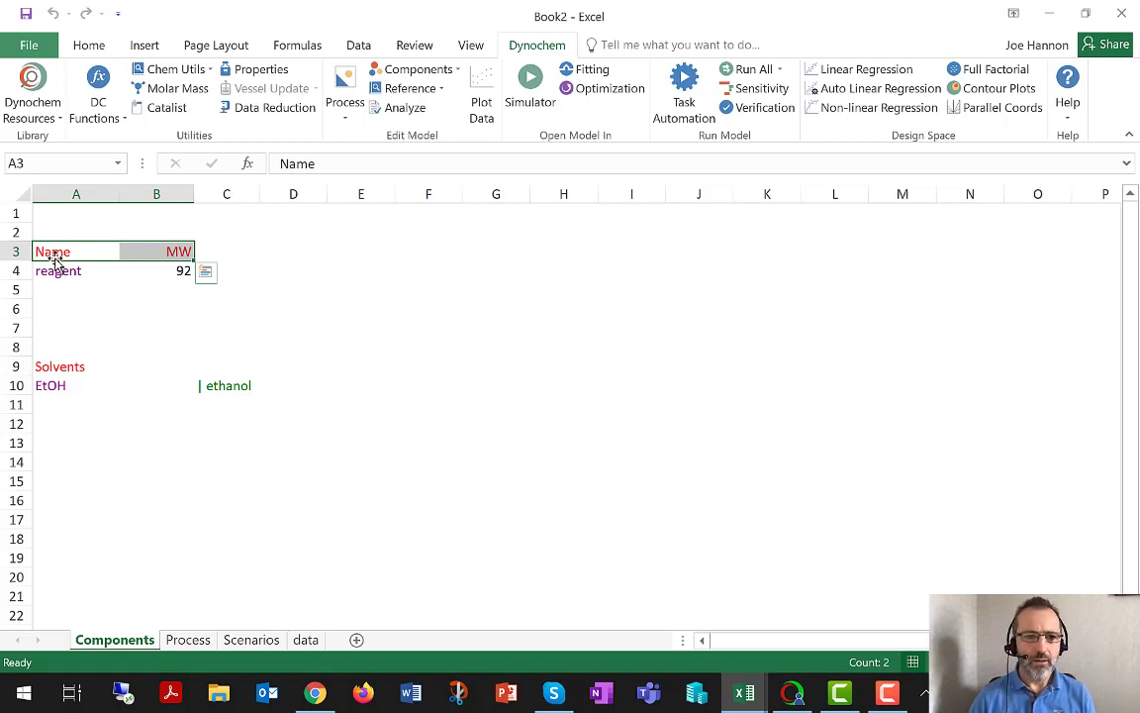
pyautogui.click(63, 274)
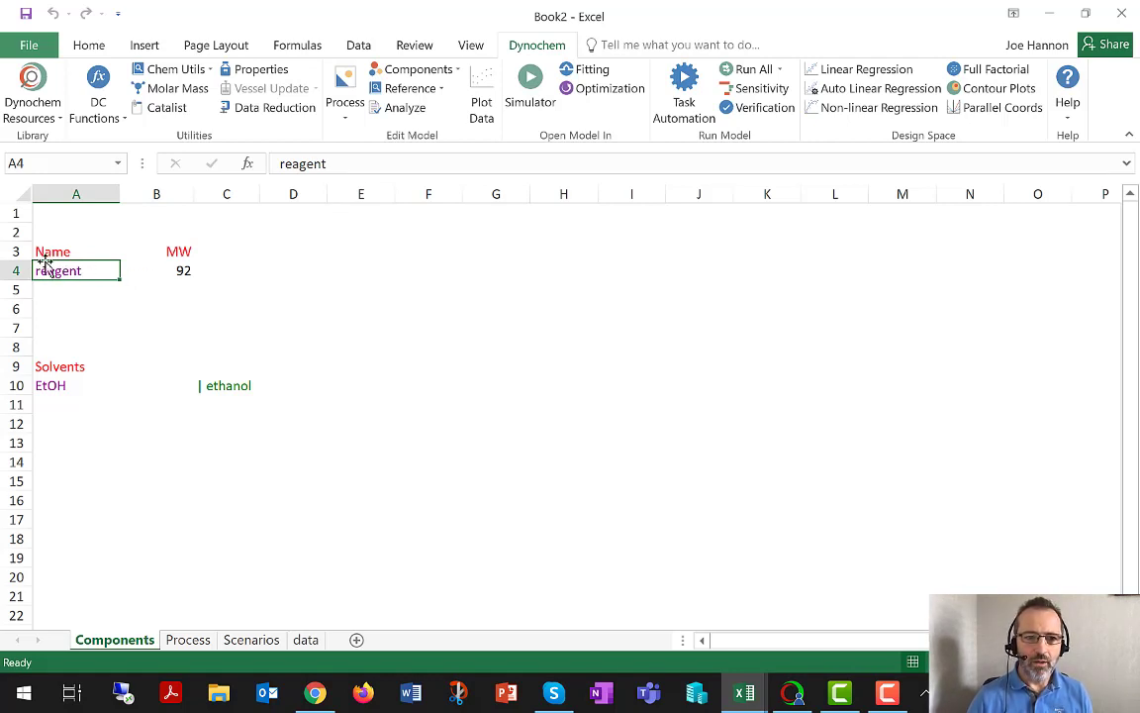
pyautogui.moveTo(16, 254); pyautogui.dragTo(12, 271)
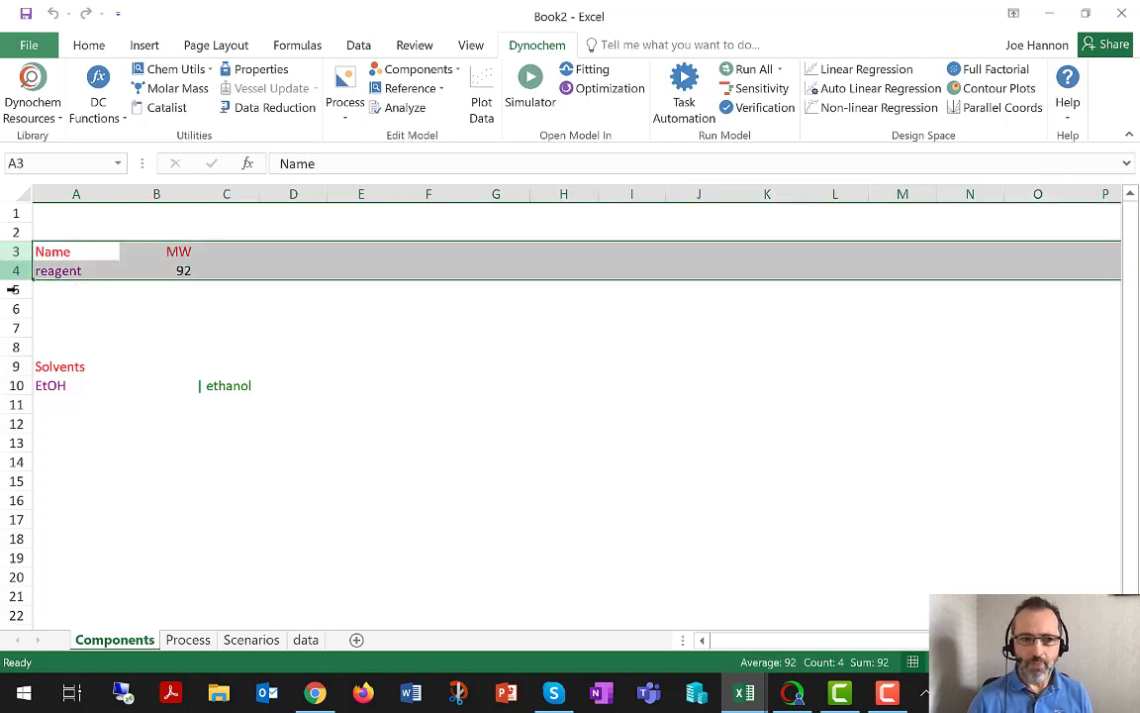
pyautogui.moveTo(5, 366); pyautogui.dragTo(18, 386)
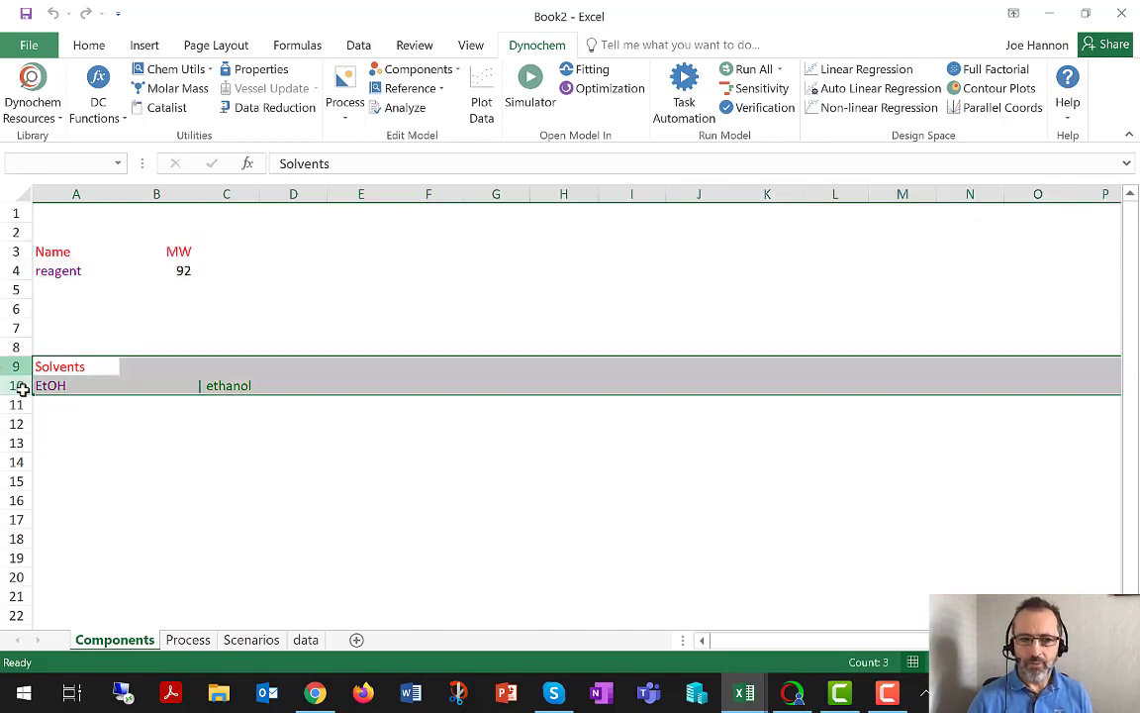
pyautogui.click(63, 384)
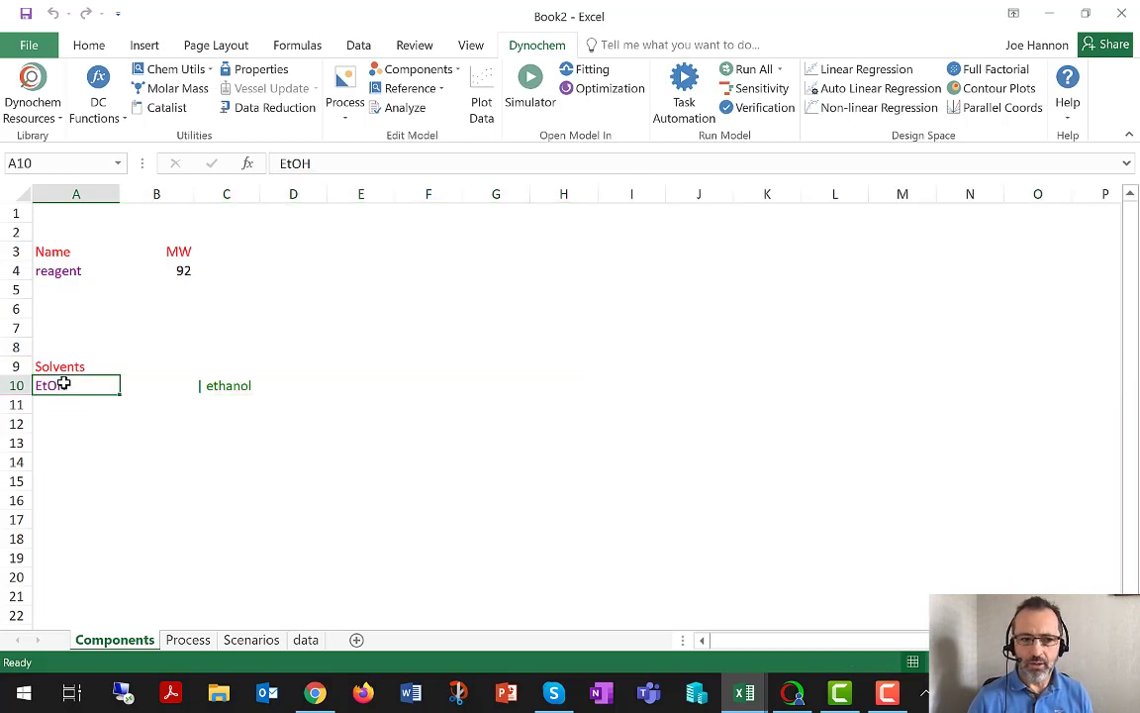
pyautogui.moveTo(16, 251); pyautogui.dragTo(15, 273)
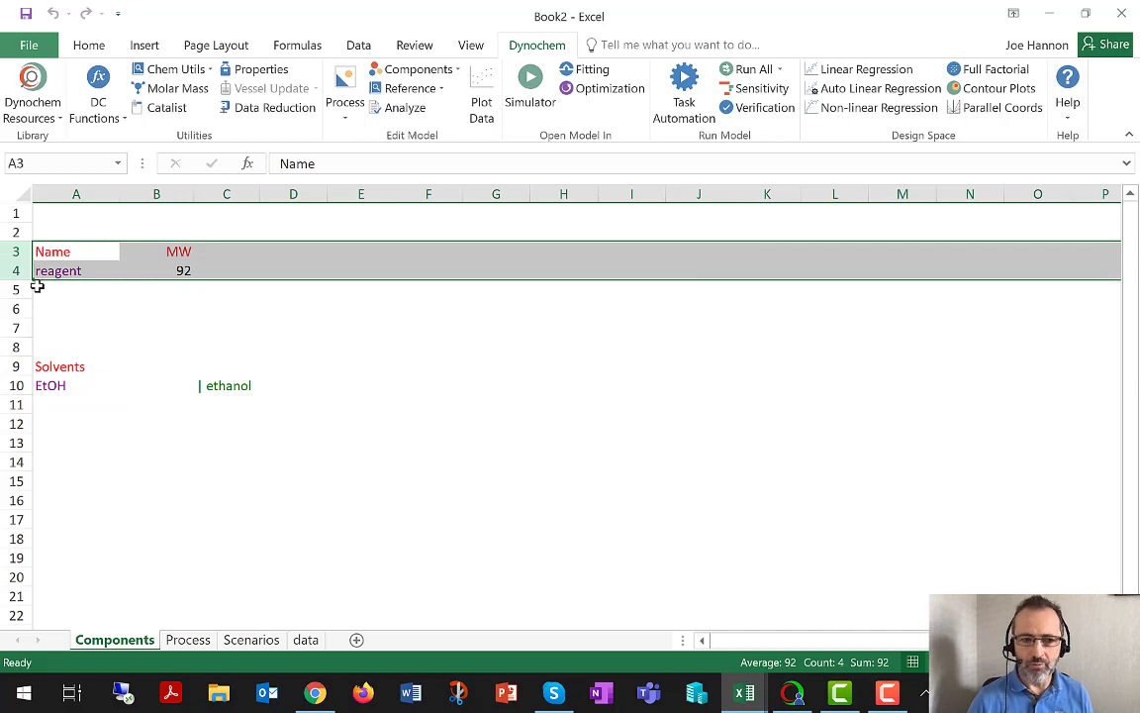
pyautogui.click(72, 385)
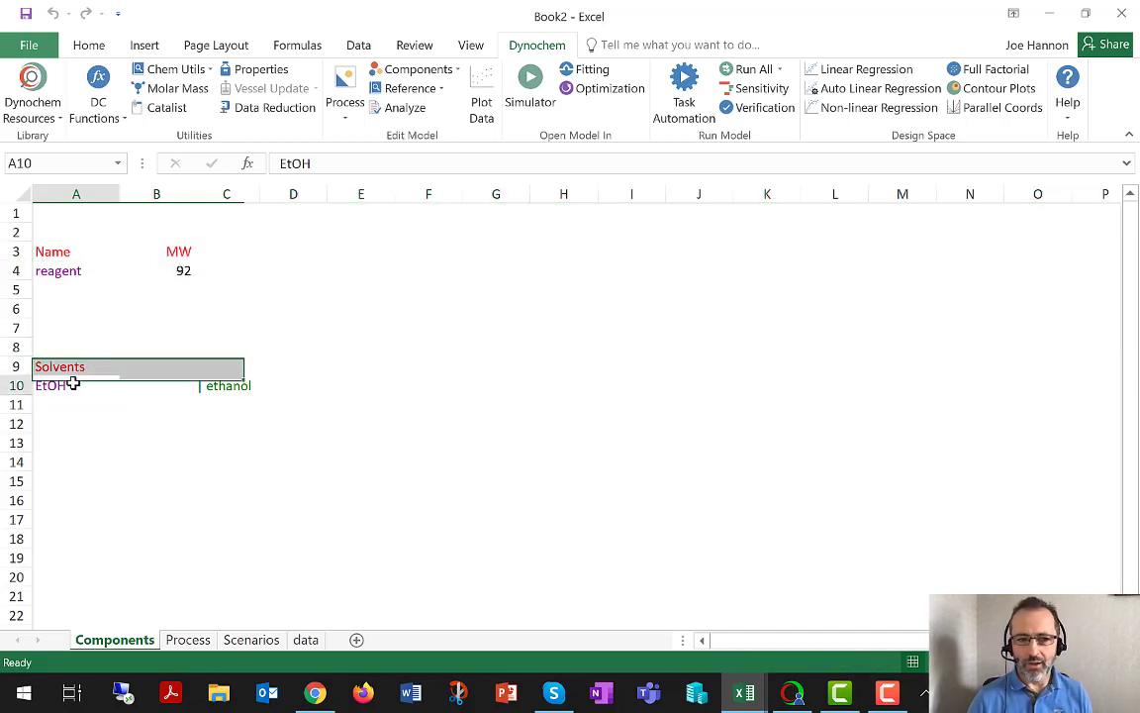
pyautogui.click(56, 270)
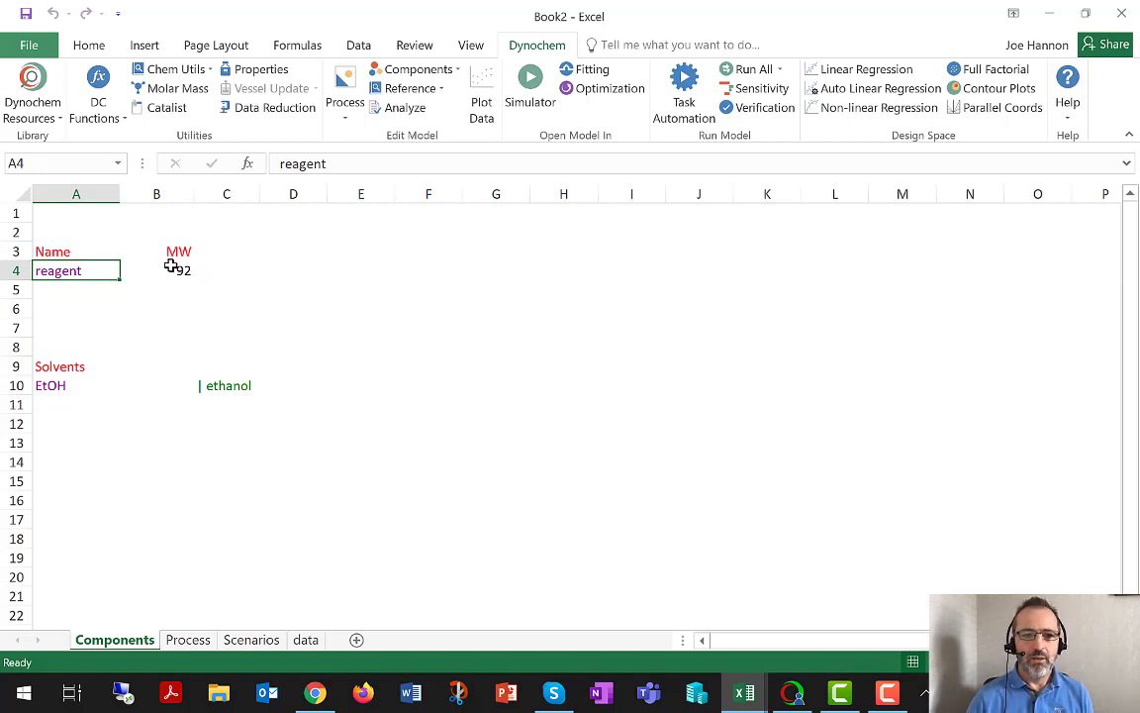
pyautogui.click(211, 389)
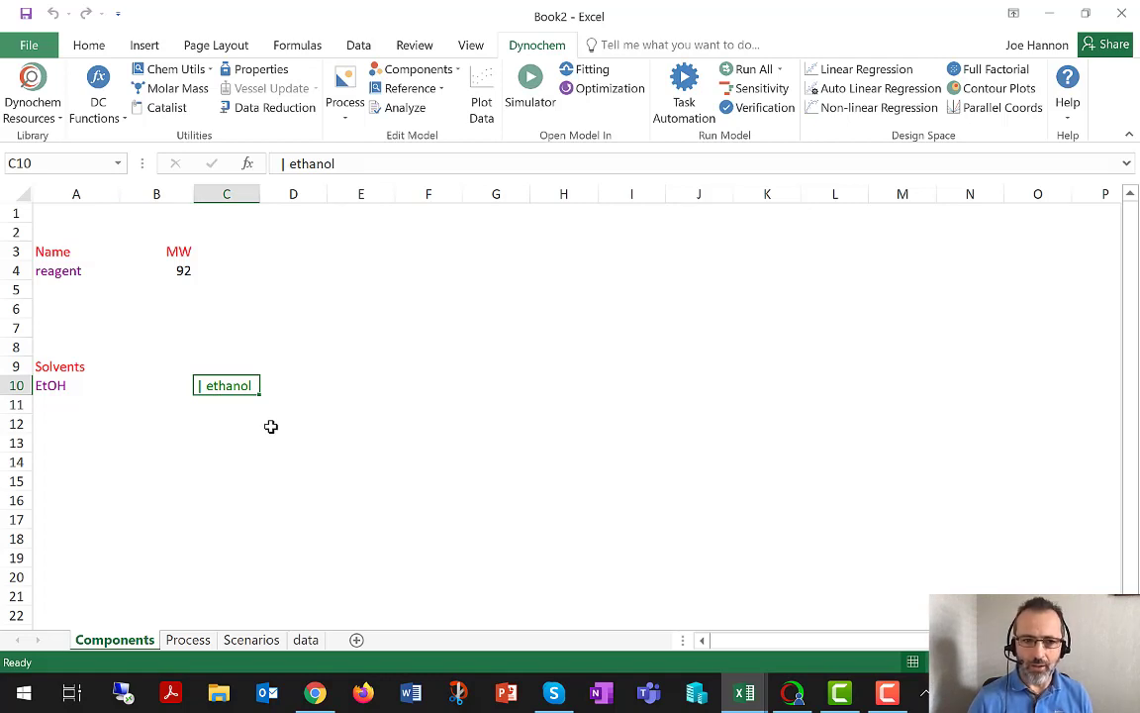
pyautogui.moveTo(68, 252); pyautogui.dragTo(226, 372)
pyautogui.click(226, 385)
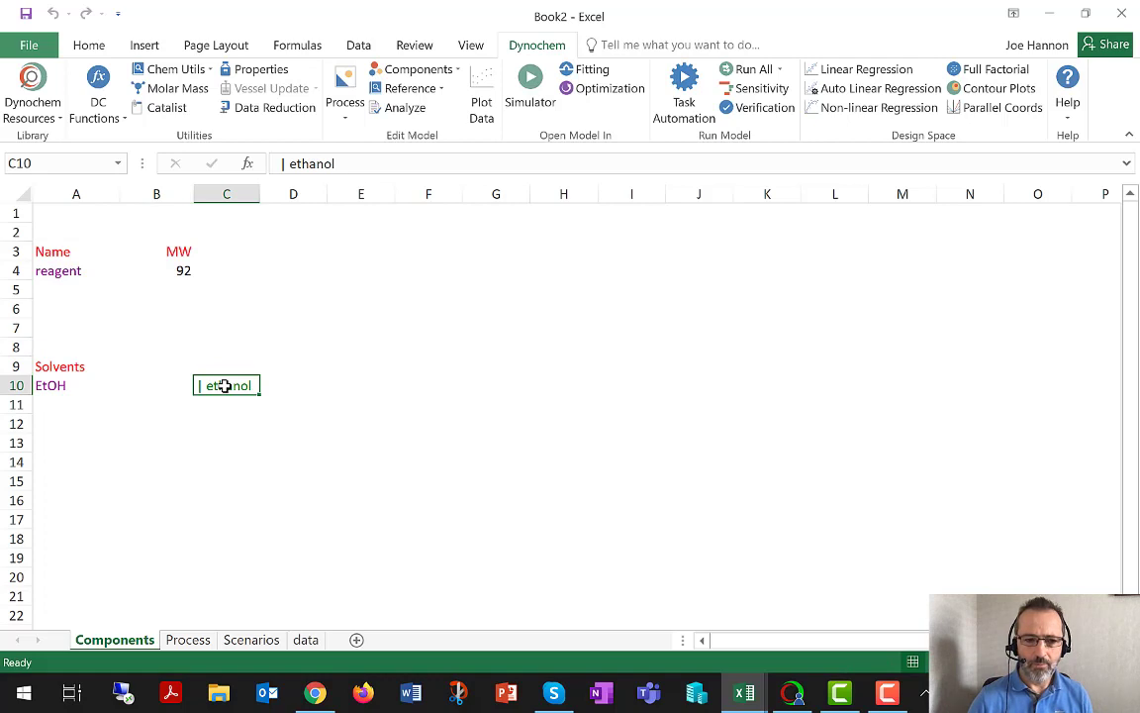
pyautogui.click(61, 290)
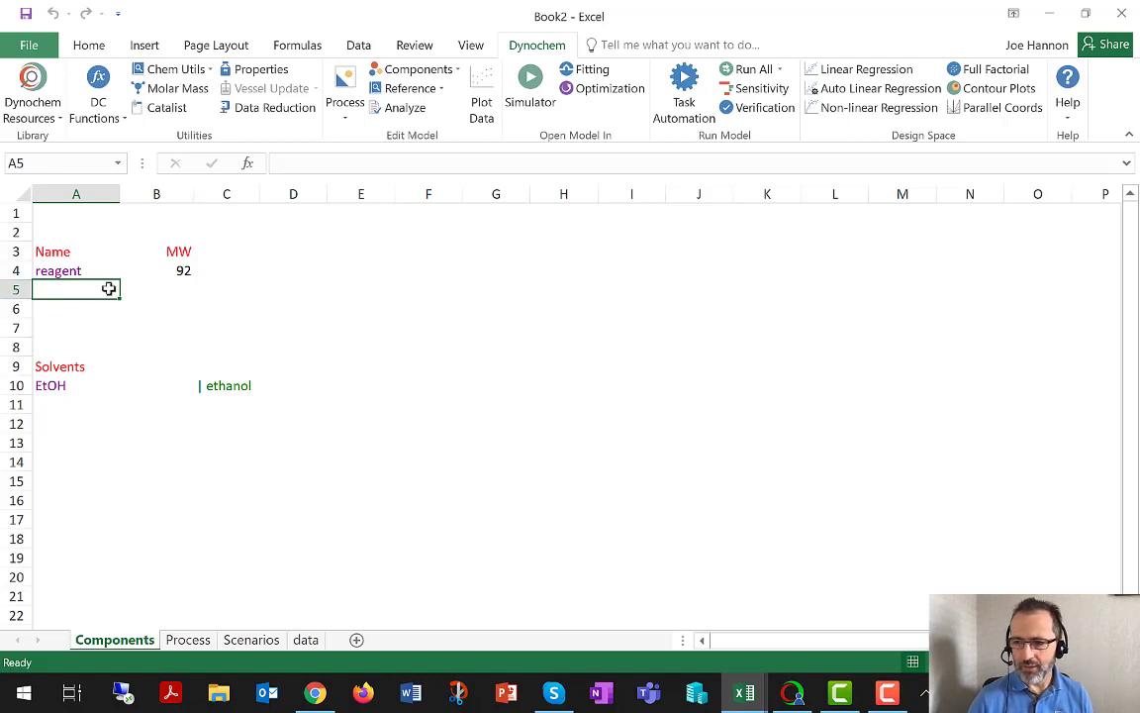
pyautogui.click(178, 291)
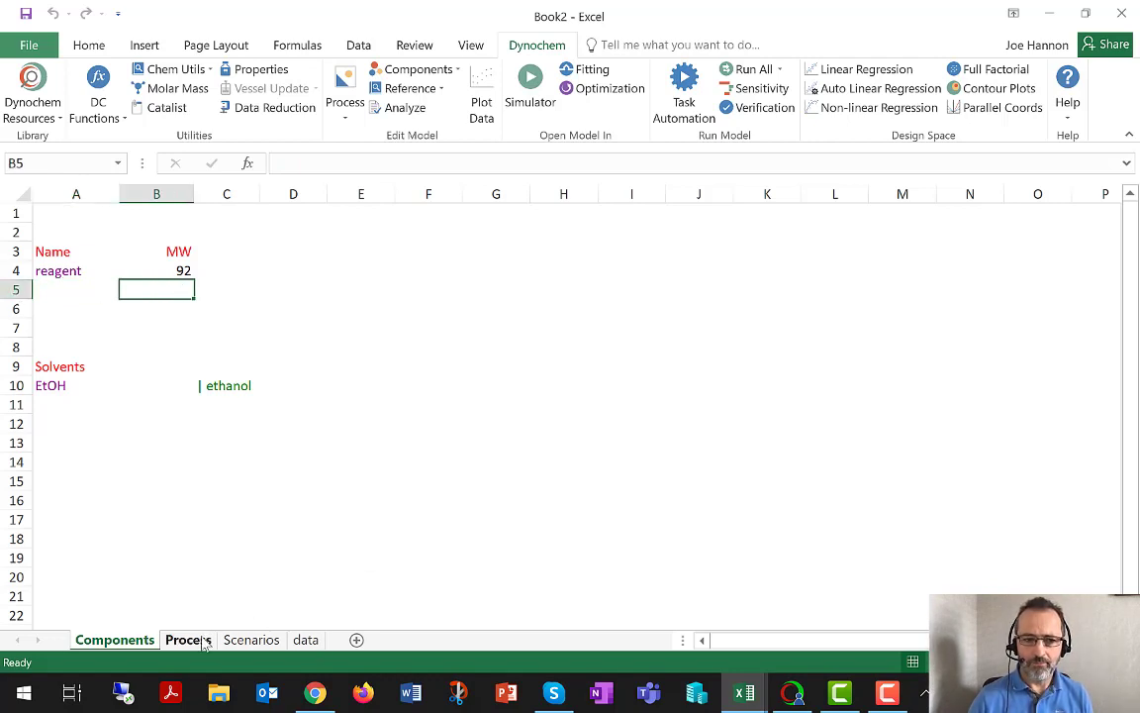
# Step: Examine the Solution phase block on the Process sheet, covering its keywords, phase type, variables, units and plot flags
pyautogui.click(188, 639)
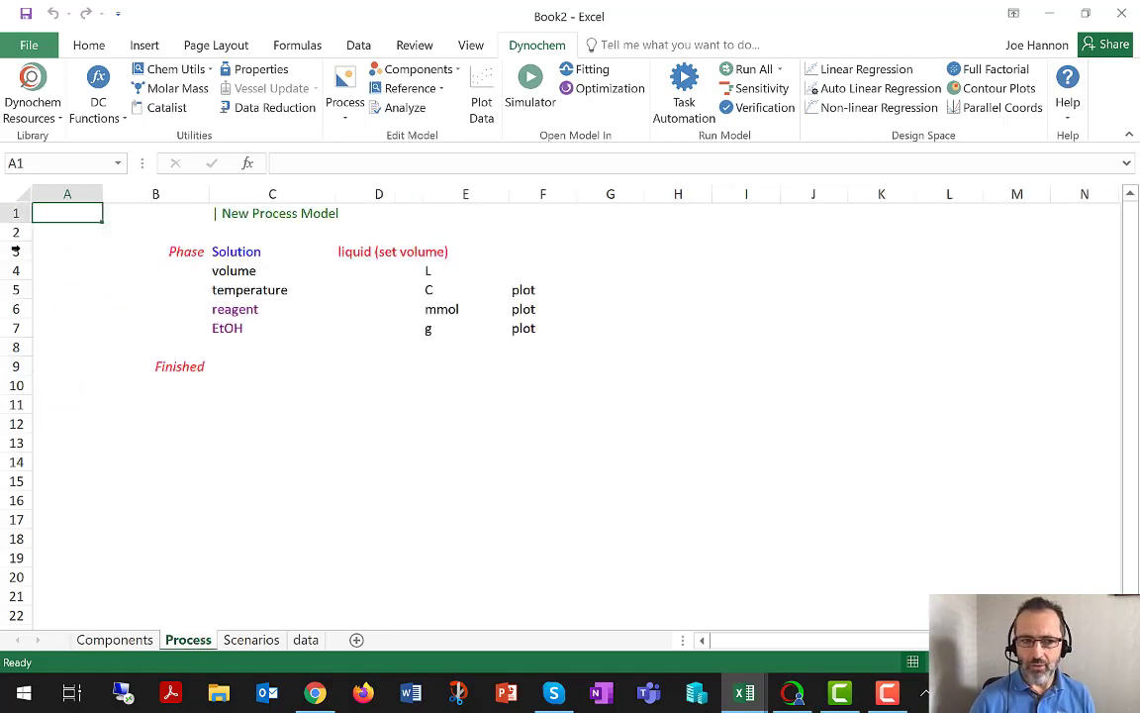
pyautogui.moveTo(16, 252); pyautogui.dragTo(20, 324)
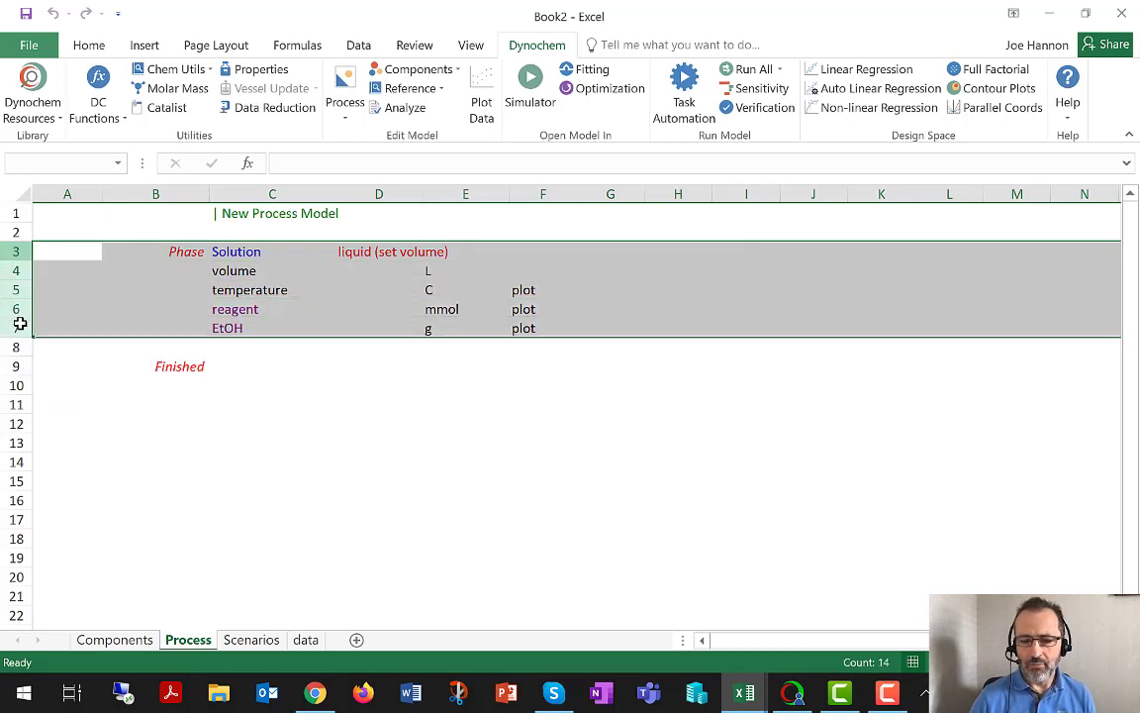
pyautogui.moveTo(20, 324); pyautogui.dragTo(19, 324)
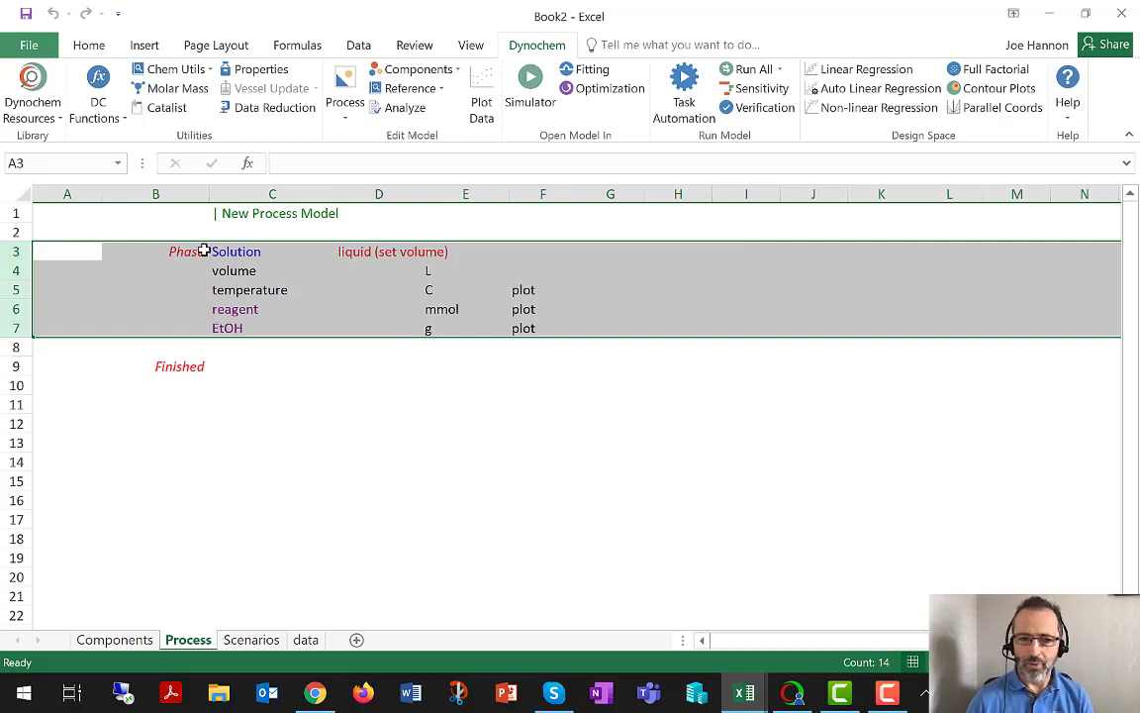
pyautogui.click(203, 250)
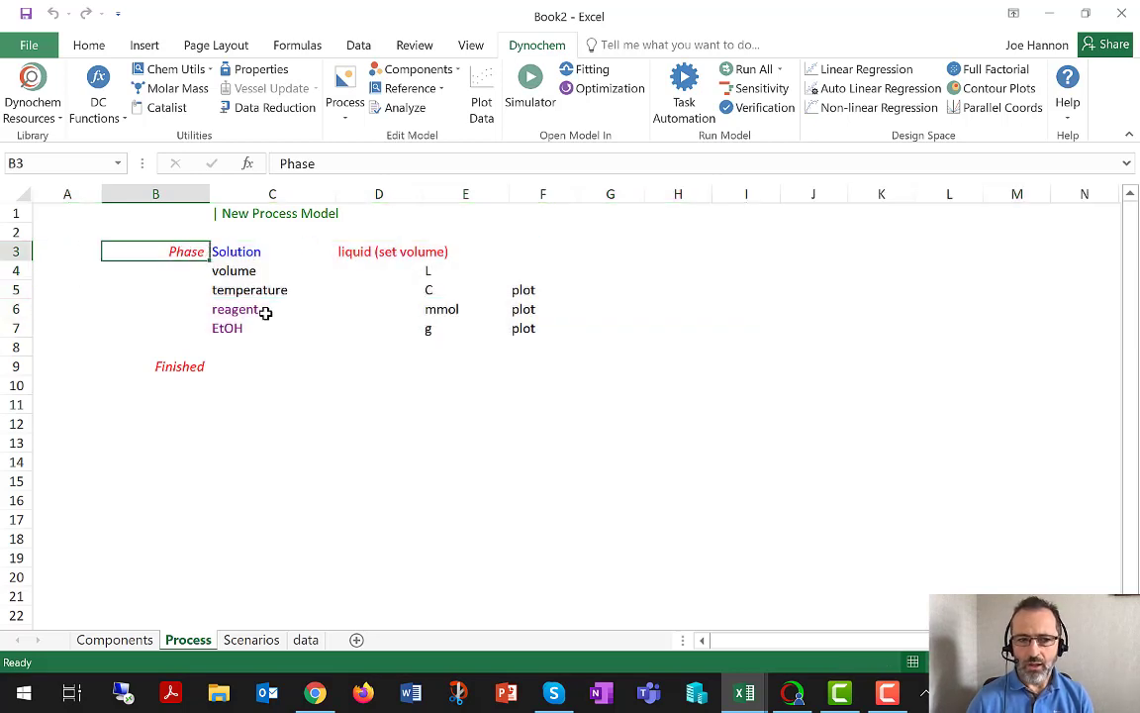
pyautogui.moveTo(266, 313); pyautogui.dragTo(255, 329)
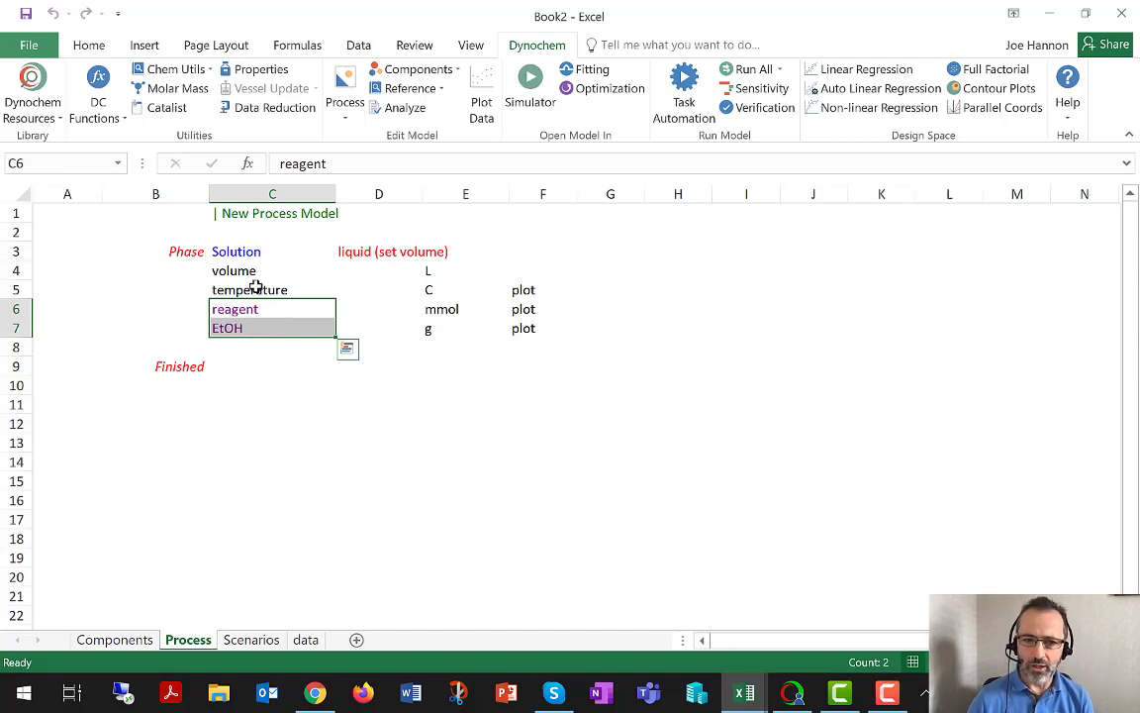
pyautogui.moveTo(257, 269); pyautogui.dragTo(260, 289)
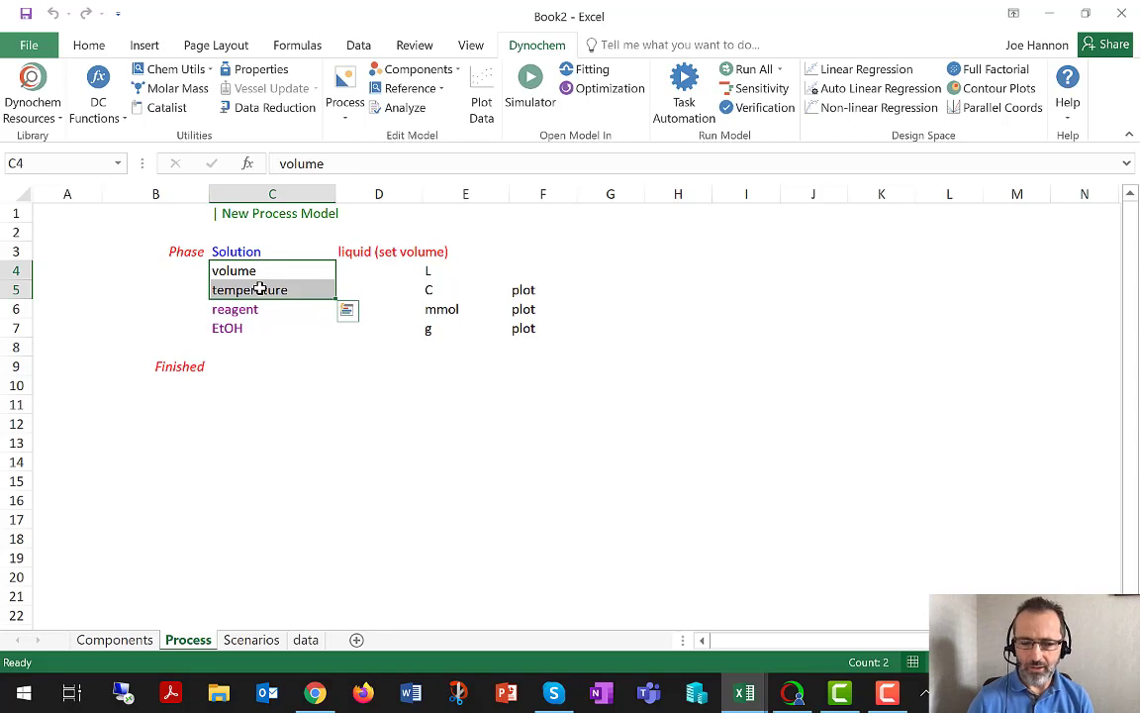
pyautogui.click(227, 252)
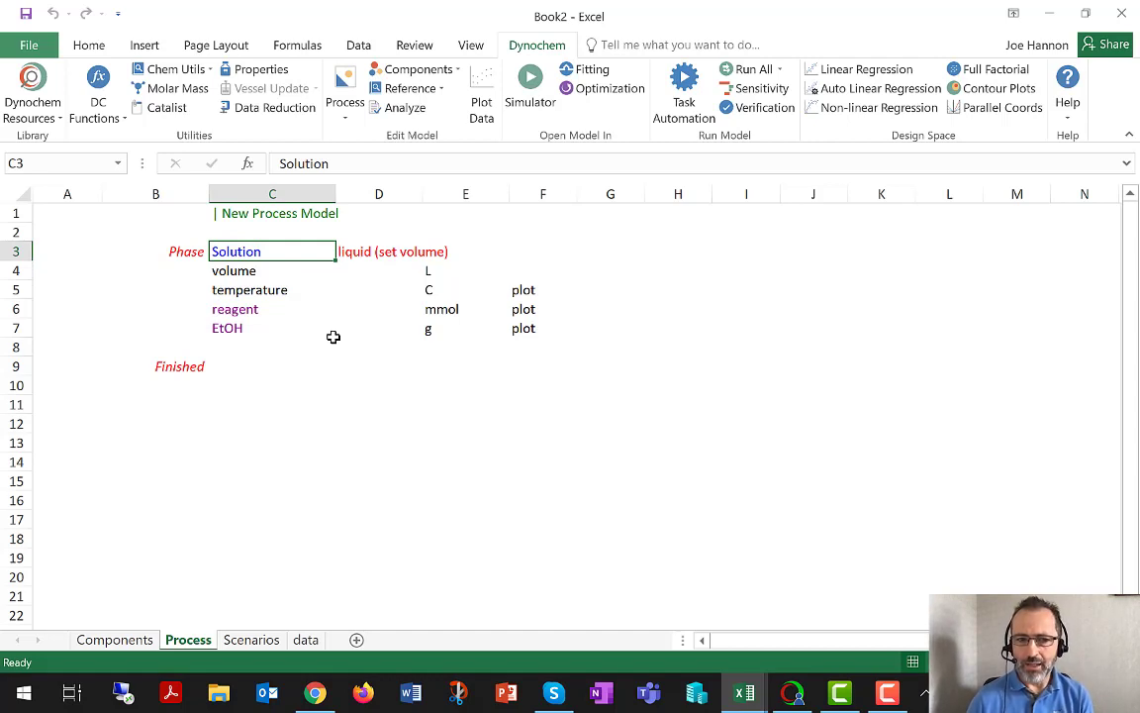
pyautogui.click(190, 253)
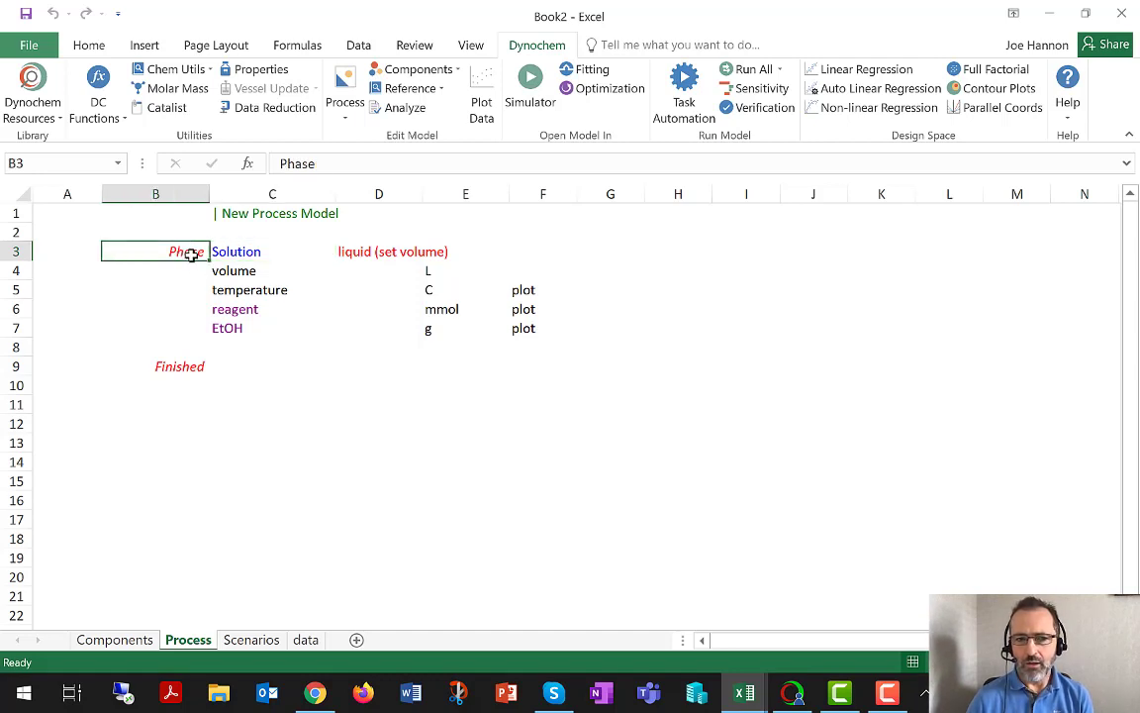
pyautogui.click(366, 252)
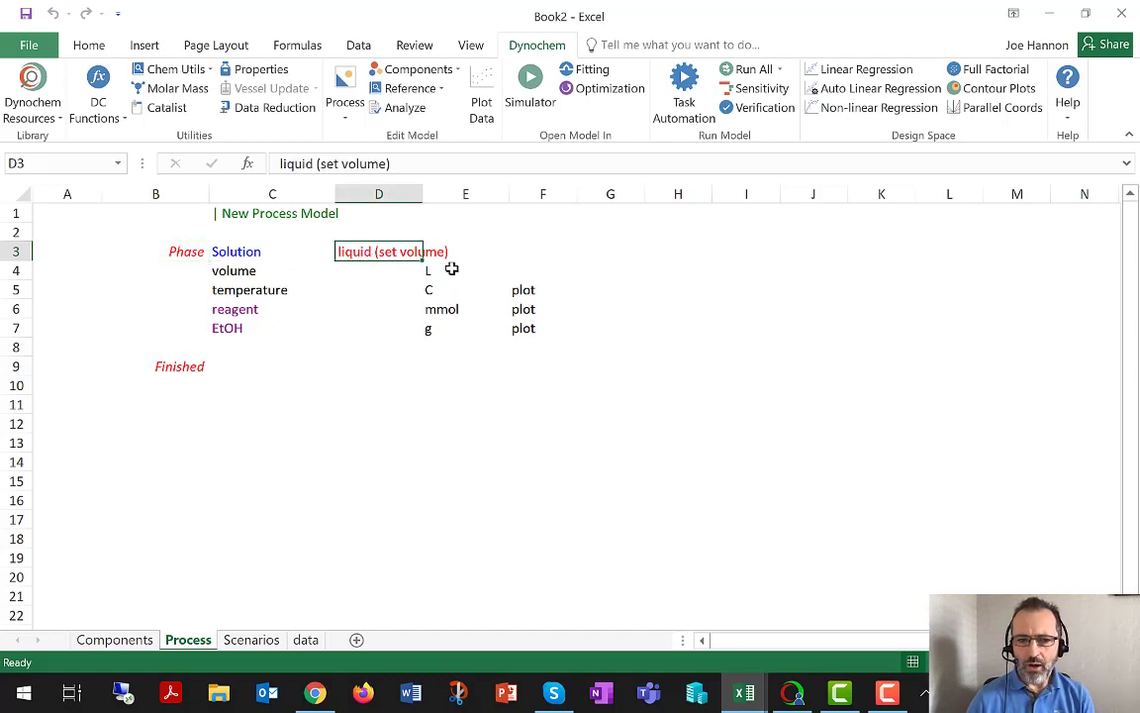
pyautogui.moveTo(436, 266); pyautogui.dragTo(434, 324)
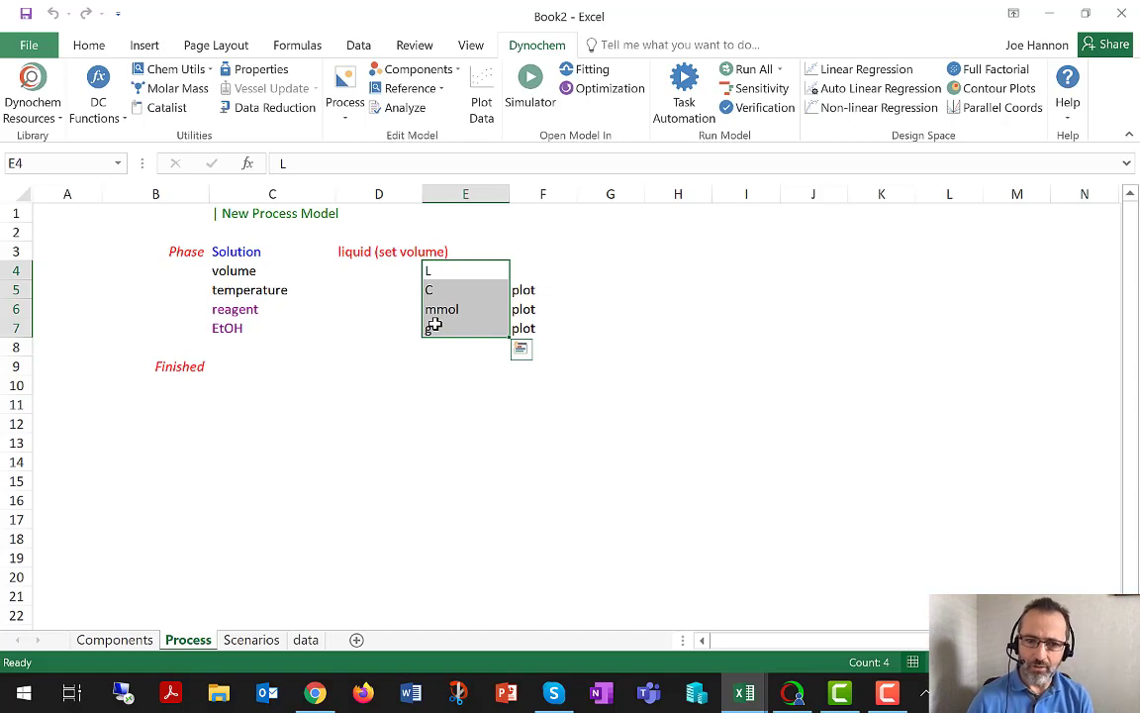
pyautogui.moveTo(468, 265); pyautogui.dragTo(460, 333)
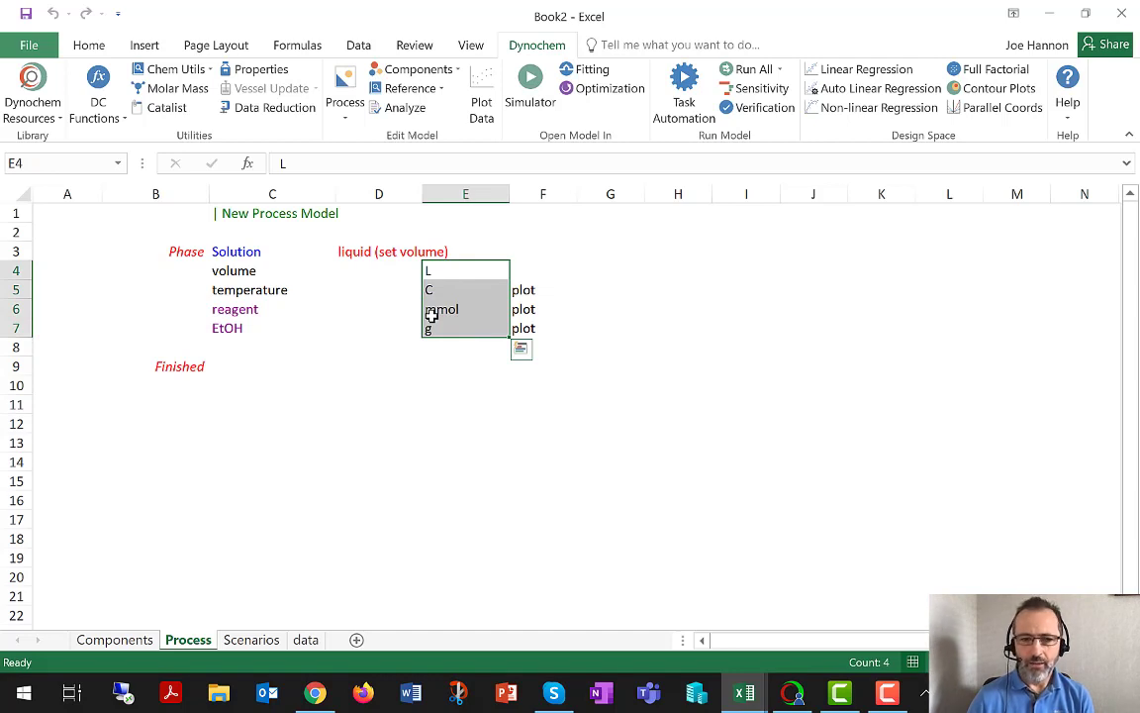
pyautogui.click(436, 309)
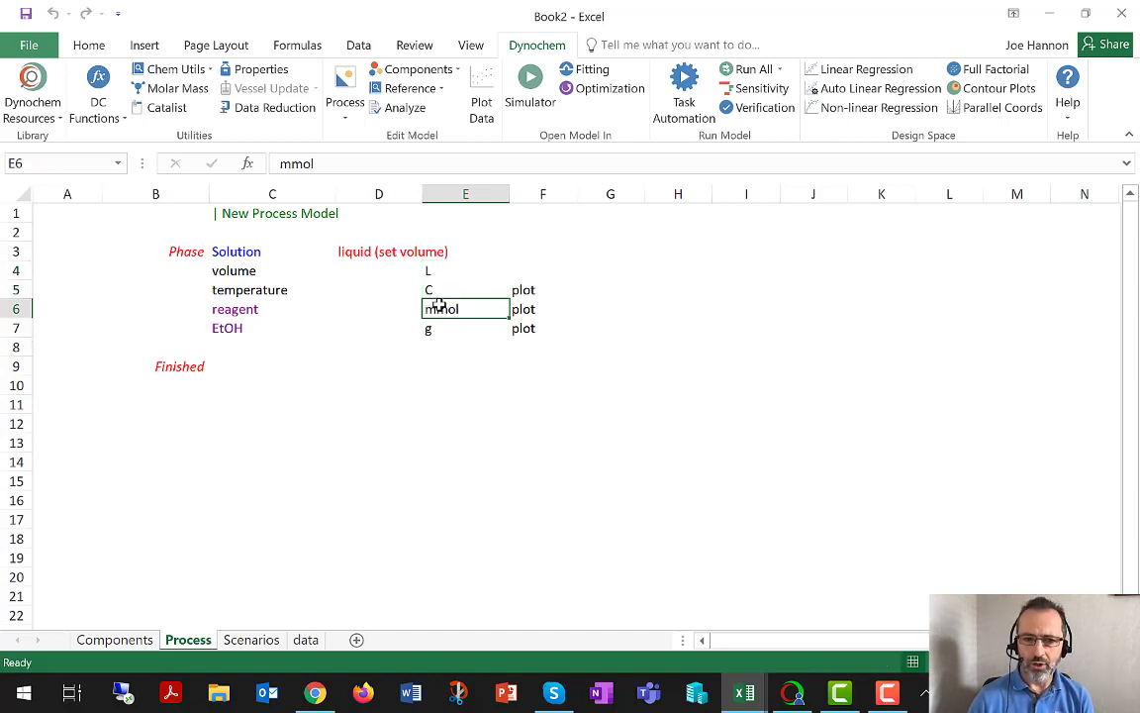
pyautogui.moveTo(521, 288); pyautogui.dragTo(522, 327)
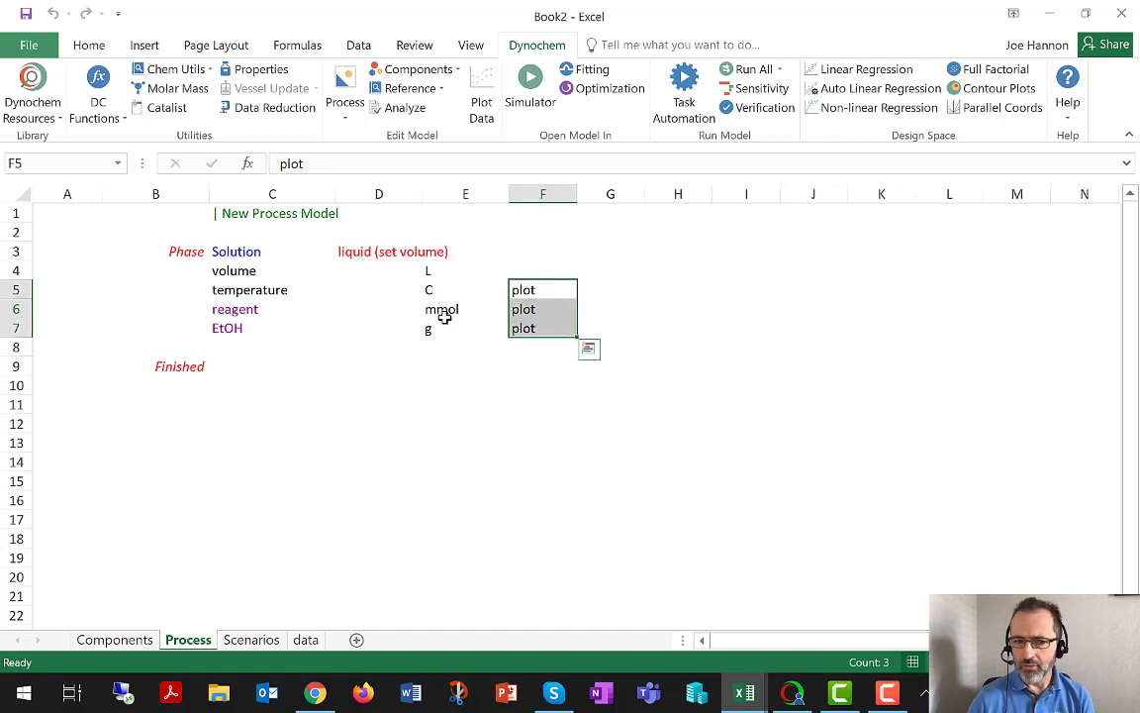
pyautogui.moveTo(15, 292); pyautogui.dragTo(16, 326)
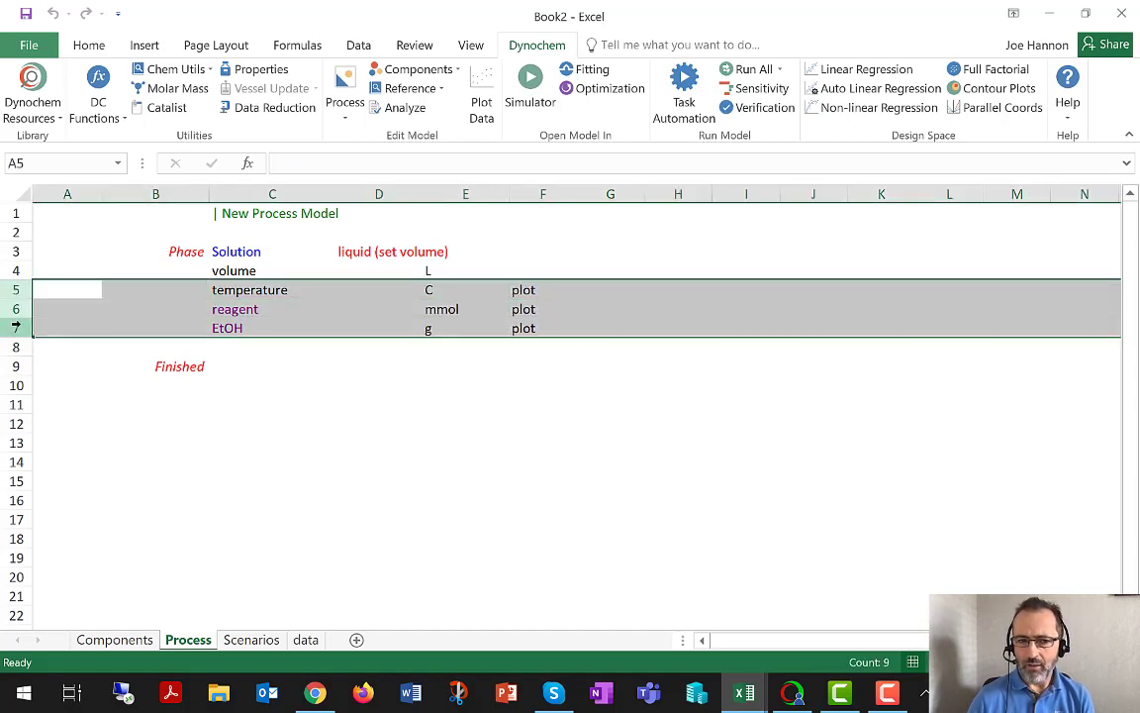
pyautogui.click(292, 323)
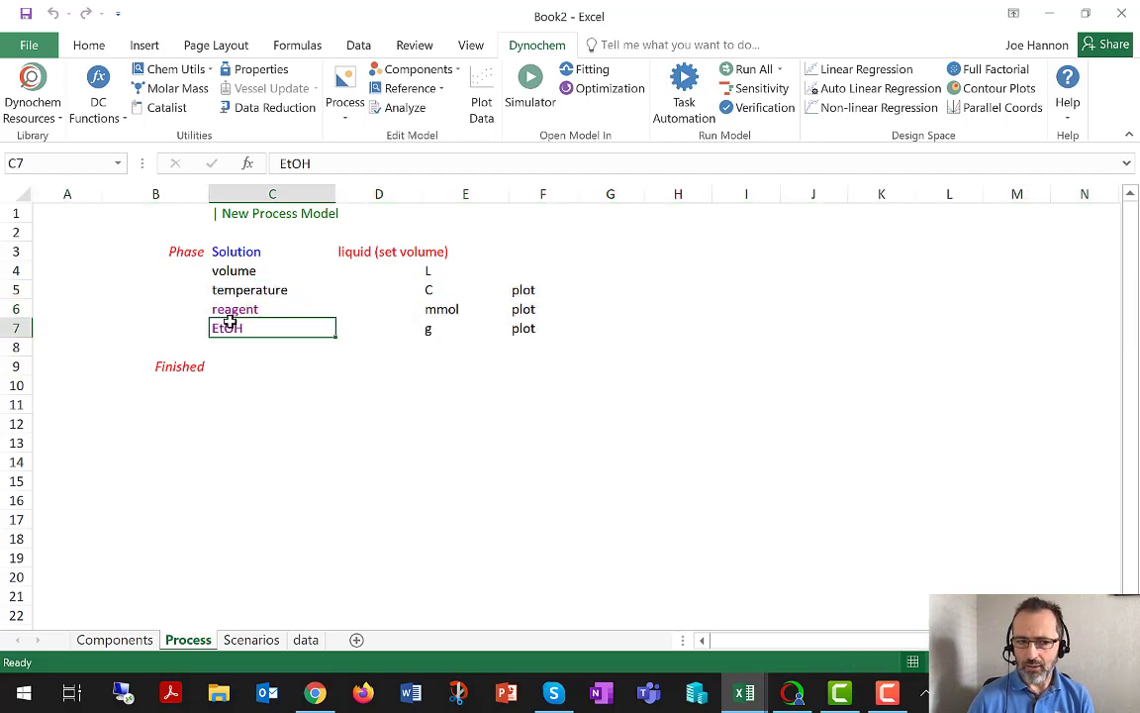
# Step: Insert the typical-input jacket (or coil) heat transfer snippet at cell B9 of the Process sheet and review its comments
pyautogui.click(191, 364)
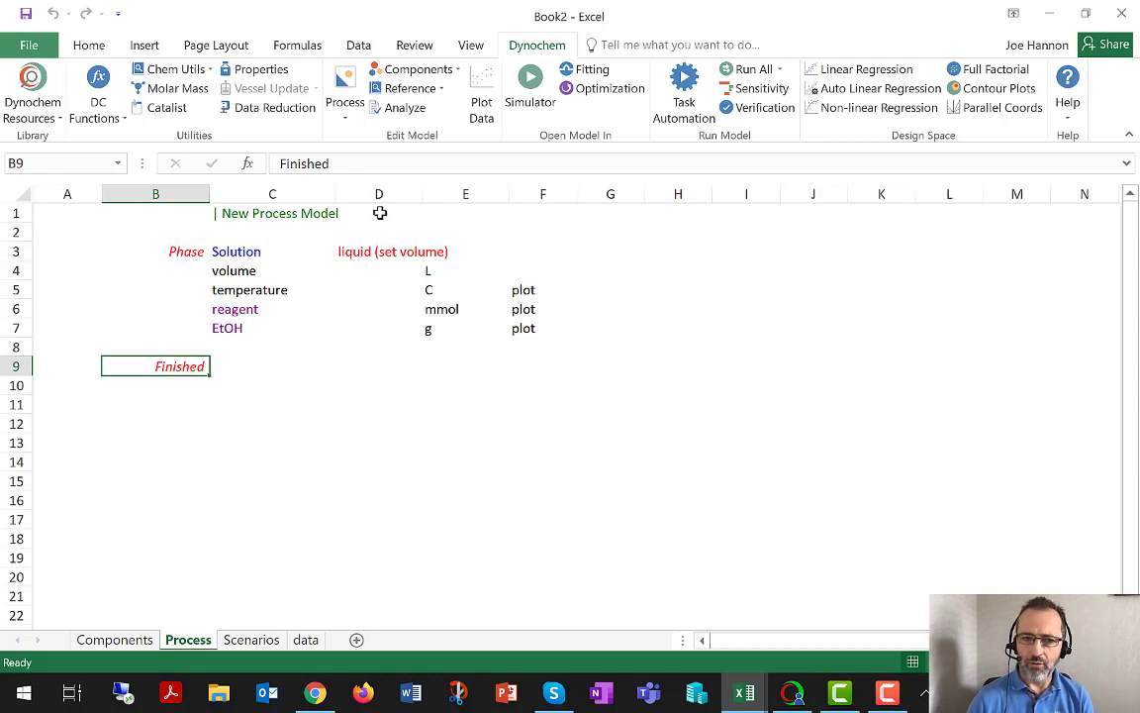
pyautogui.click(348, 119)
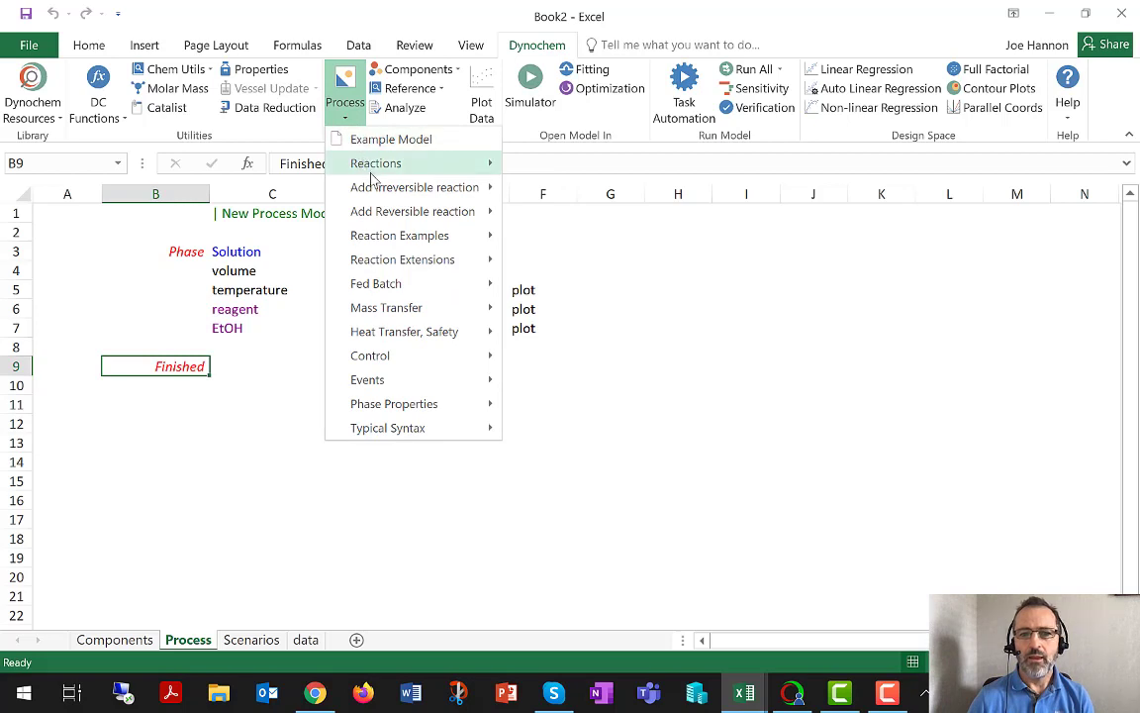
pyautogui.moveTo(386, 201)
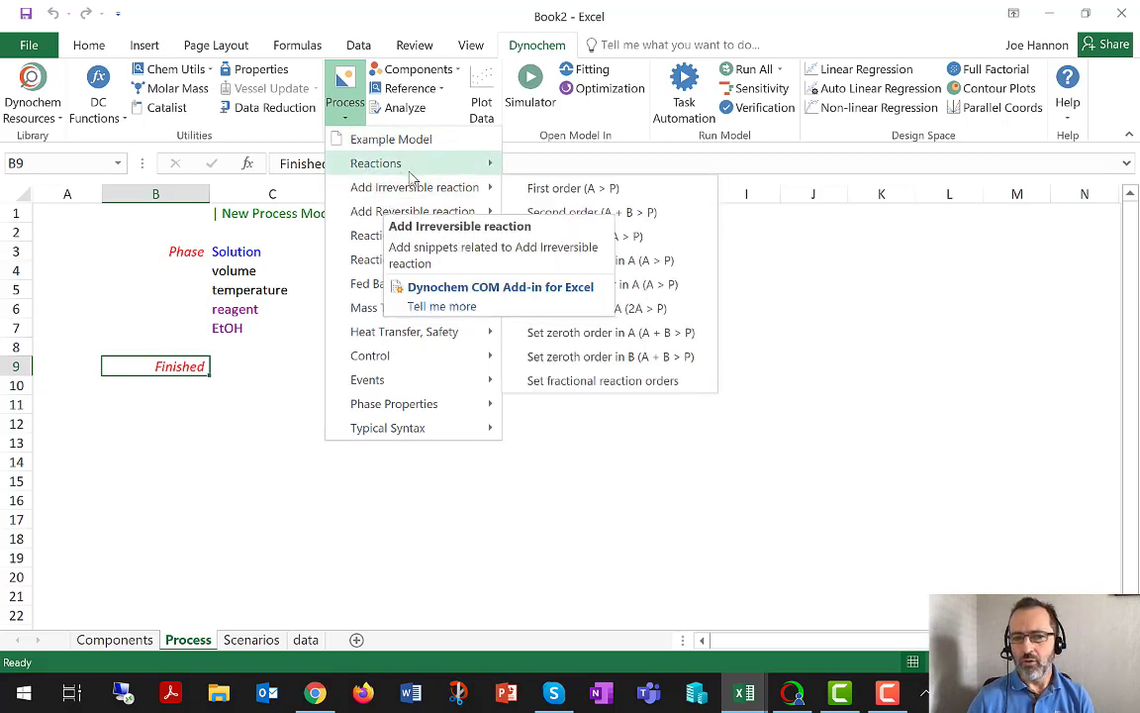
pyautogui.moveTo(410, 241)
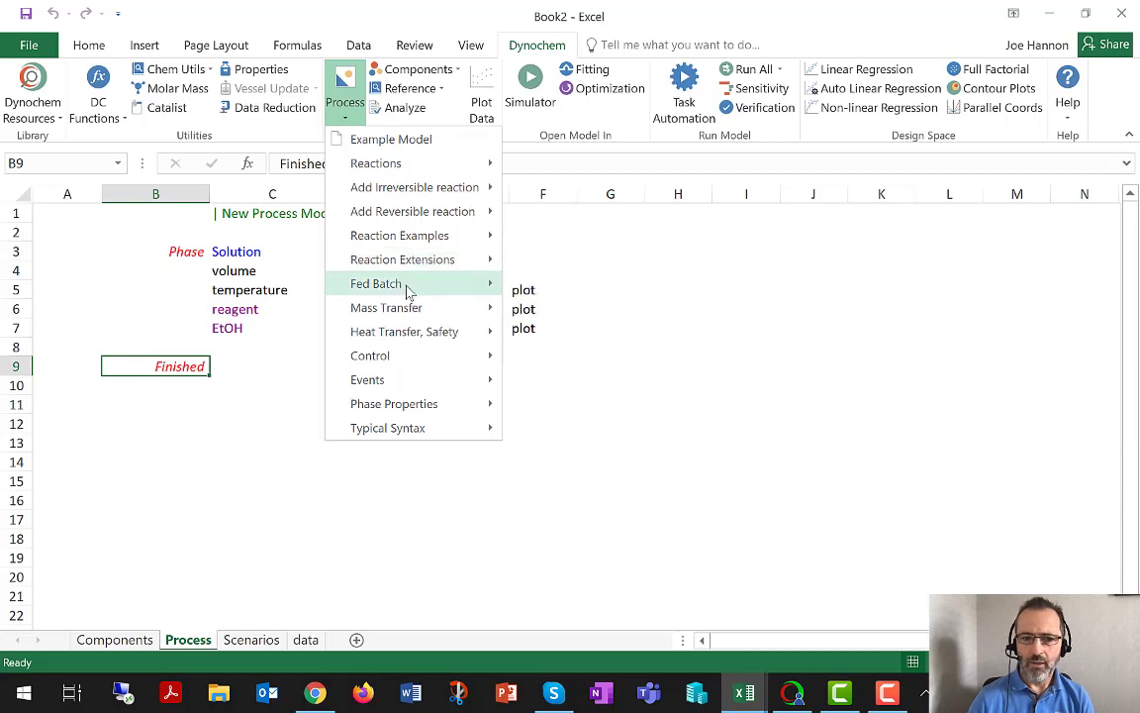
pyautogui.moveTo(408, 288)
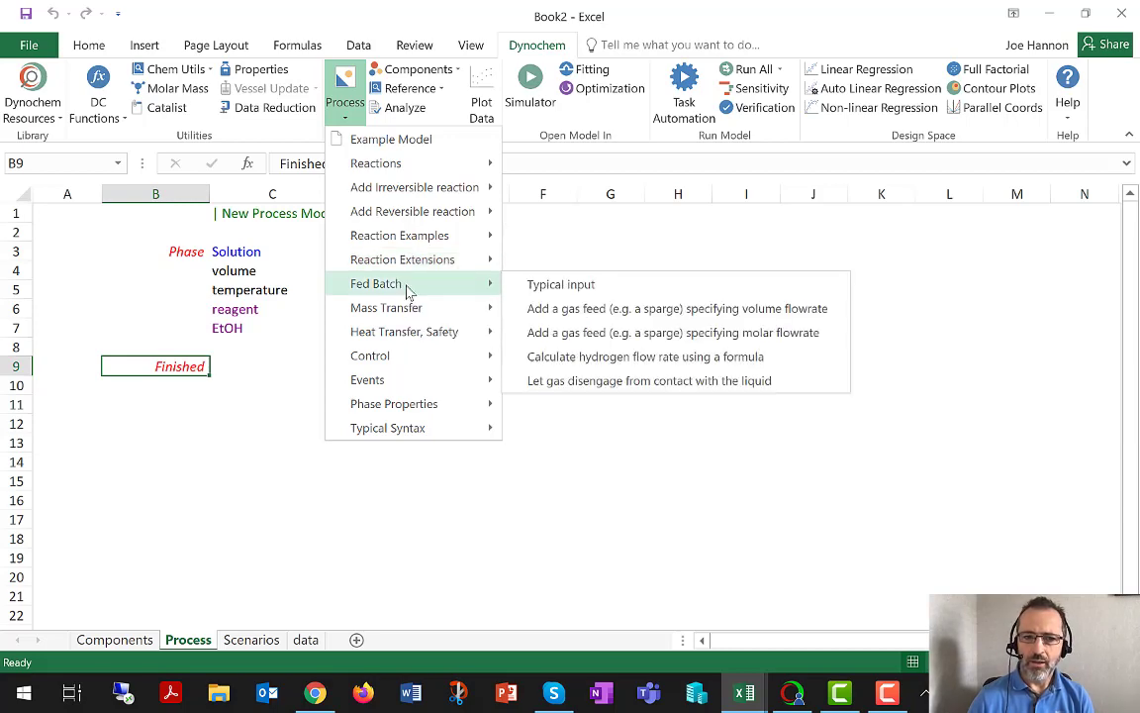
pyautogui.moveTo(433, 337)
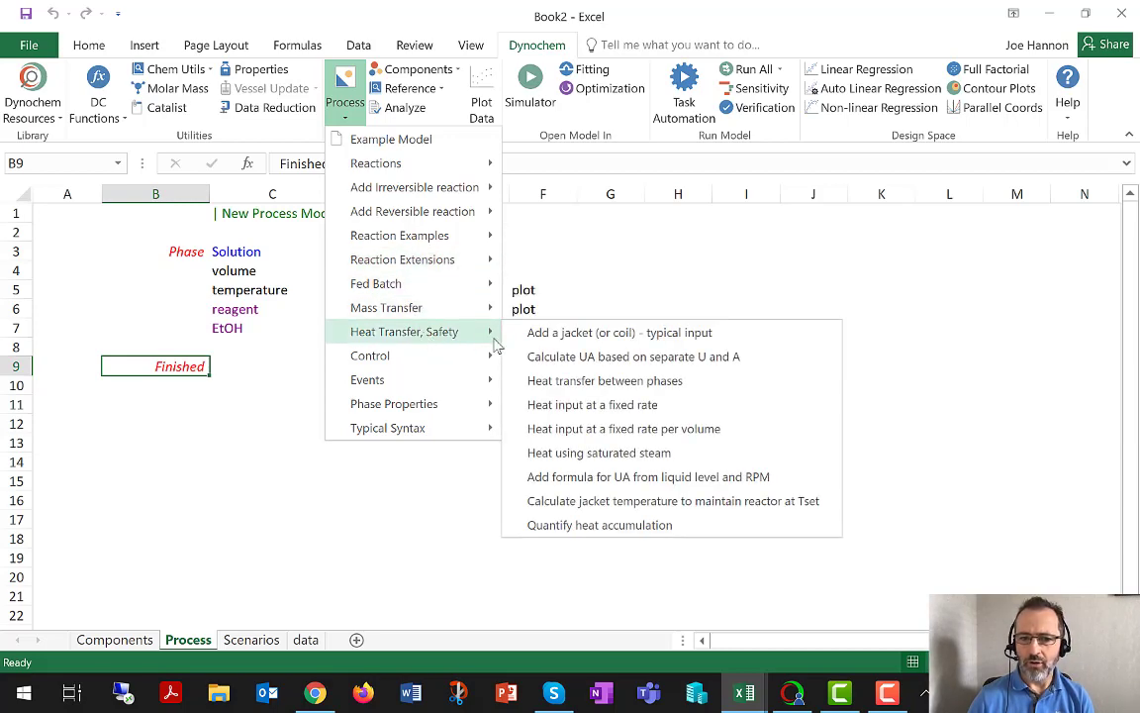
pyautogui.click(592, 334)
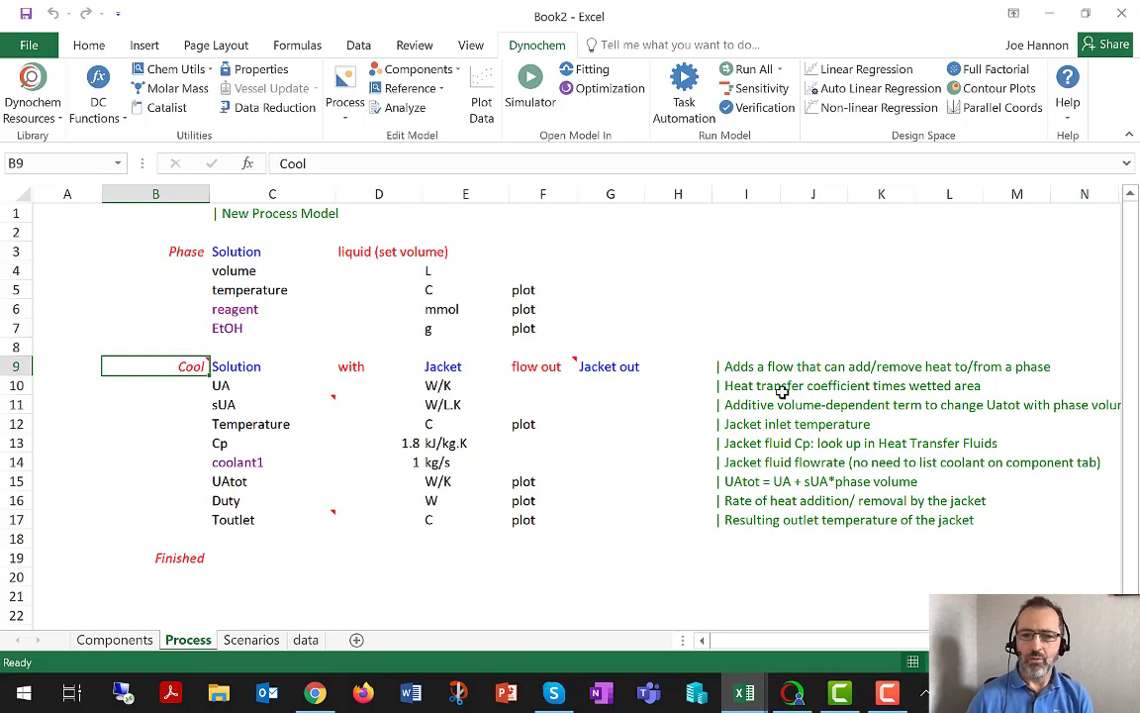
pyautogui.moveTo(722, 366); pyautogui.dragTo(723, 521)
pyautogui.click(736, 364)
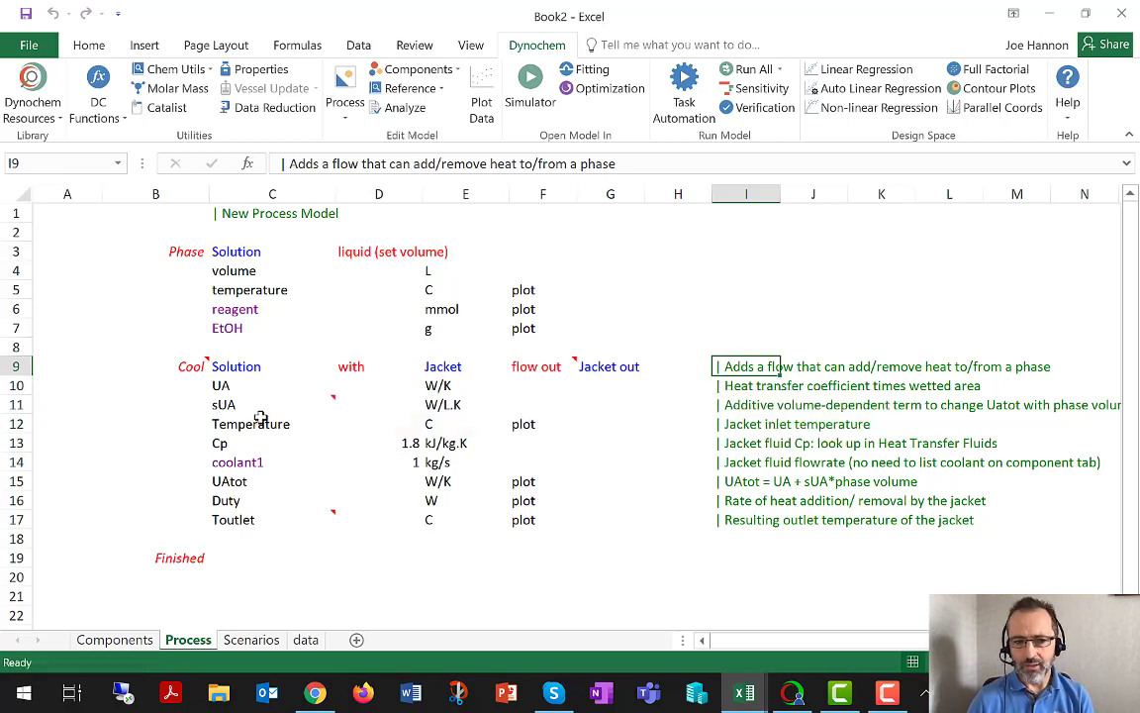
# Step: Review the Jacket, Jacket out and Solution entries in the Cool row and set the jacket inlet Temperature to 80 C
pyautogui.click(447, 368)
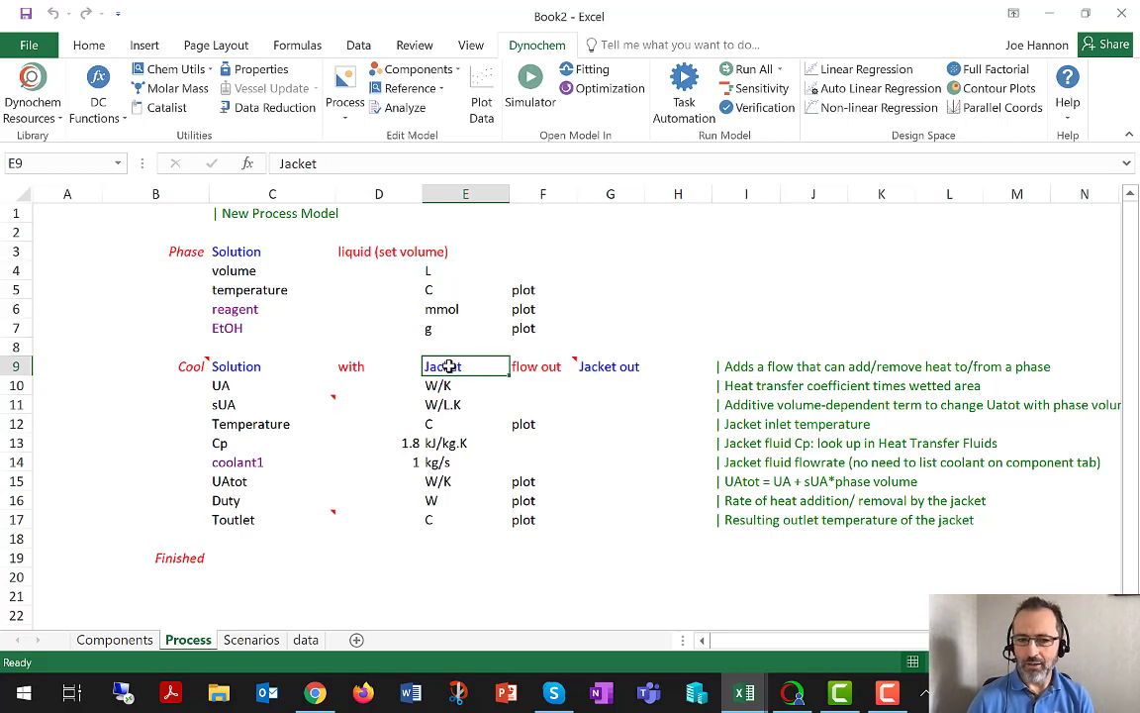
pyautogui.click(614, 364)
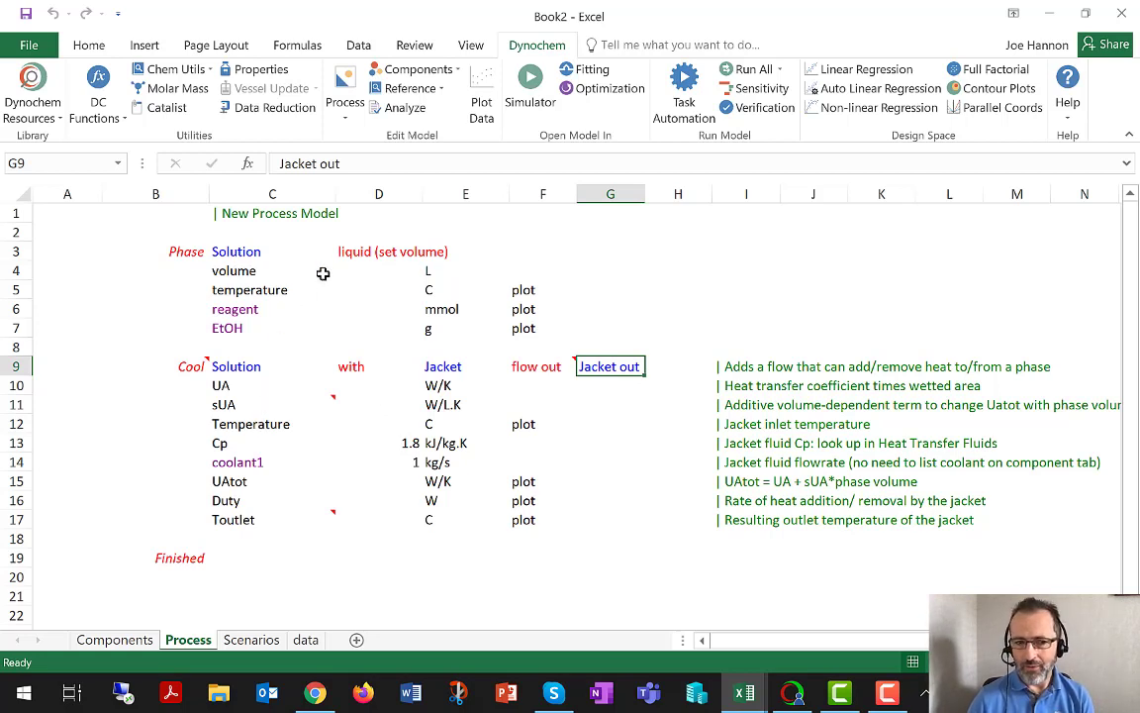
pyautogui.click(260, 369)
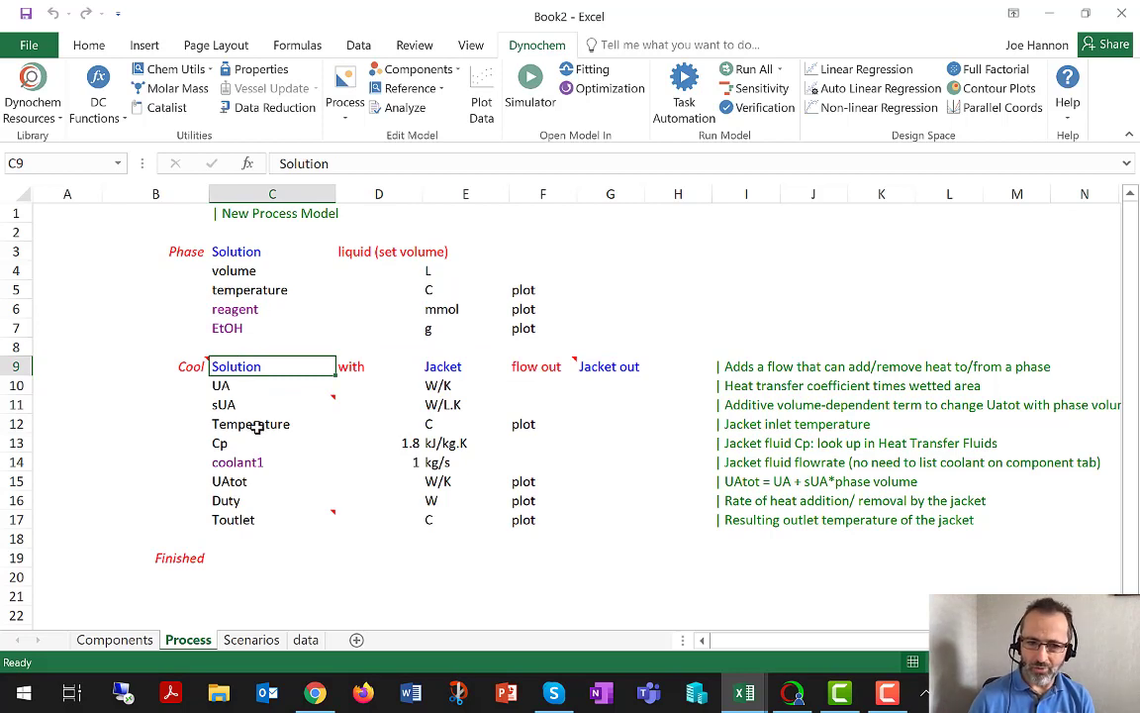
pyautogui.click(406, 424)
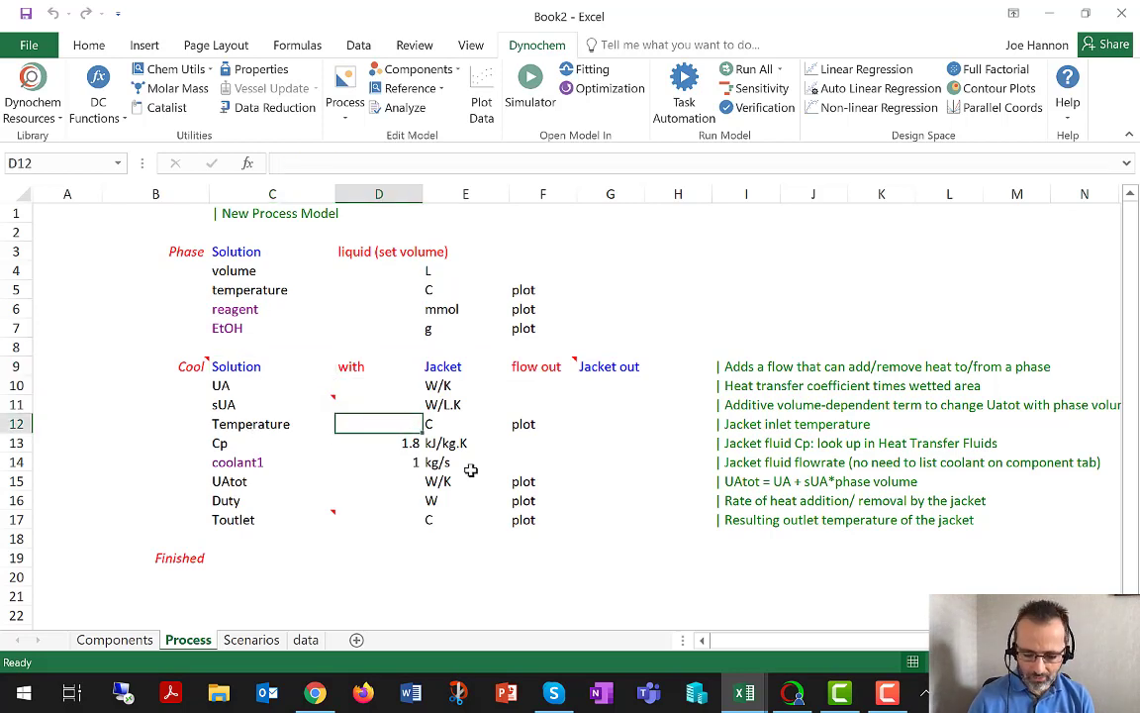
pyautogui.write('80')
pyautogui.press('Return')
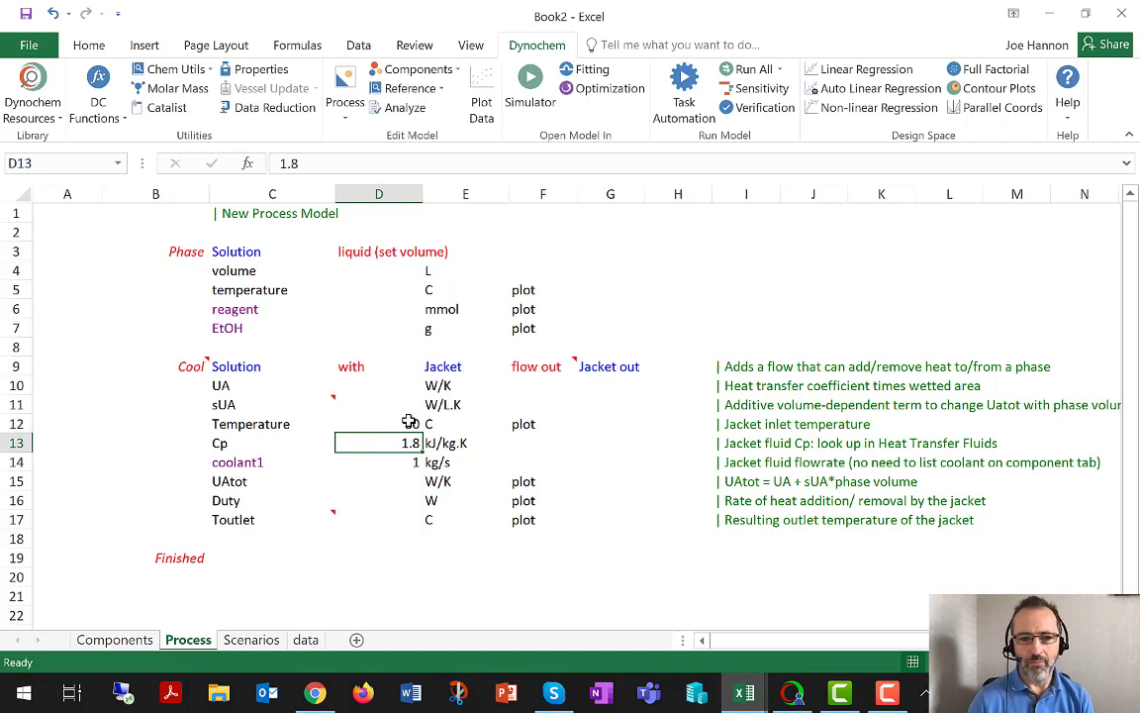
# Step: Set the jacket's UA to 3 W/K and review it against the Solution phase it heats
pyautogui.click(394, 385)
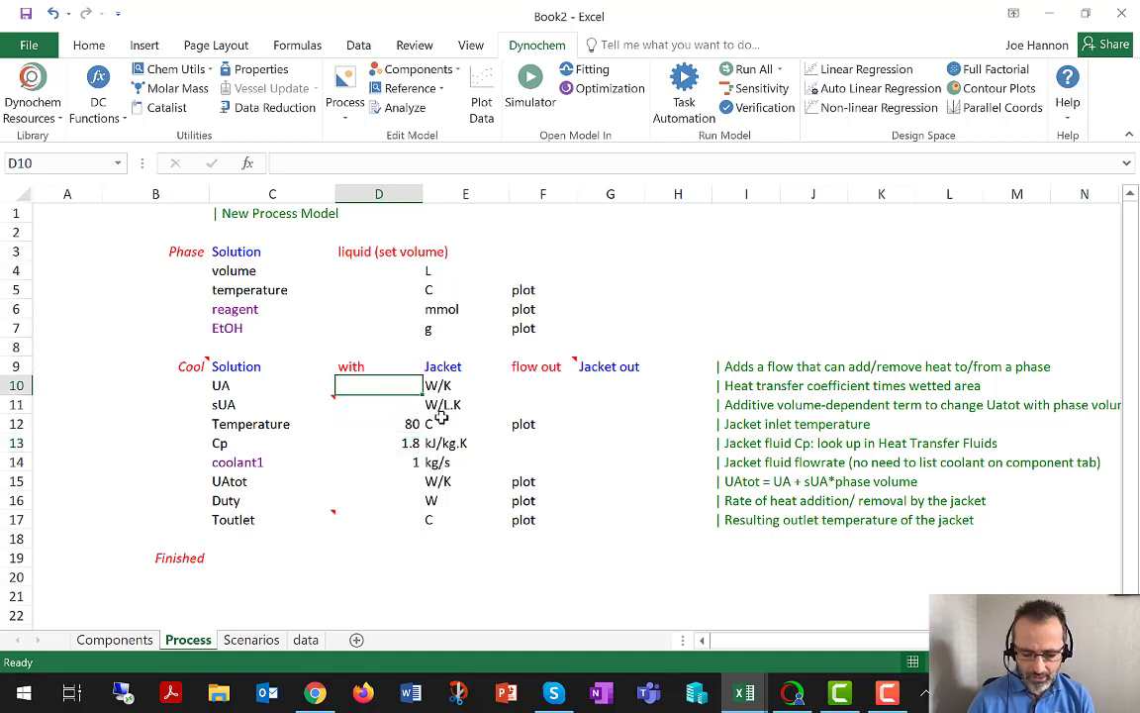
pyautogui.write('3')
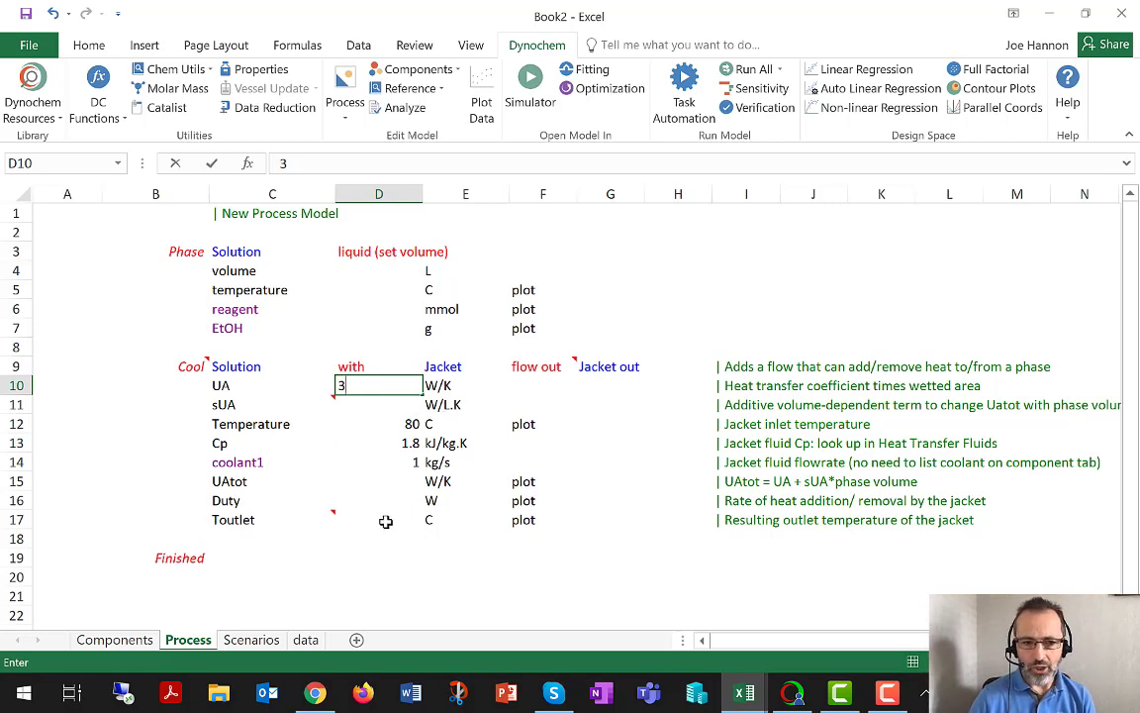
pyautogui.press('Return')
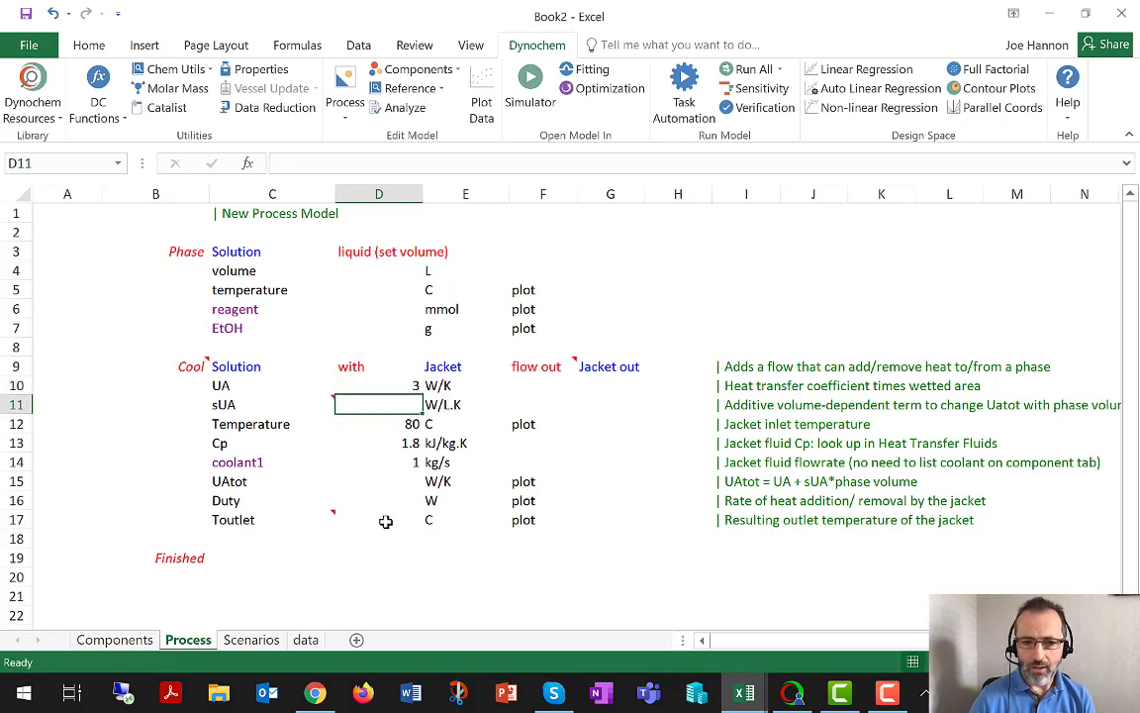
pyautogui.click(395, 384)
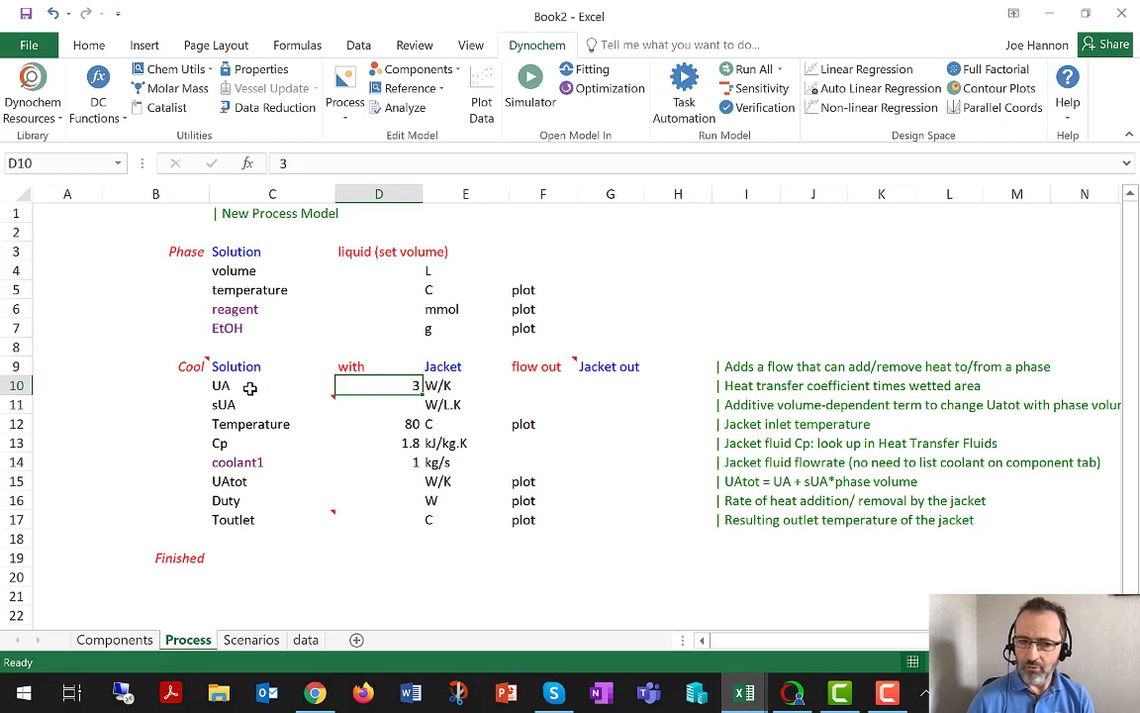
pyautogui.click(221, 367)
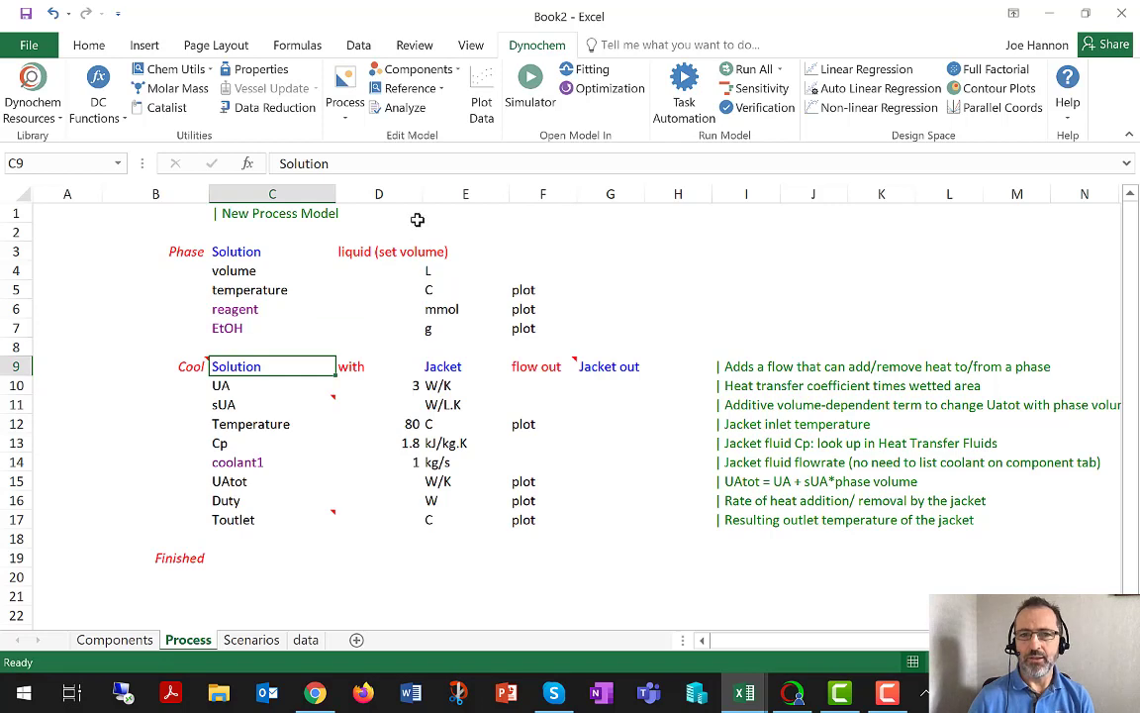
# Step: Open the model's Experiment 1 scenario in the Simulator and run the simulation
pyautogui.click(529, 87)
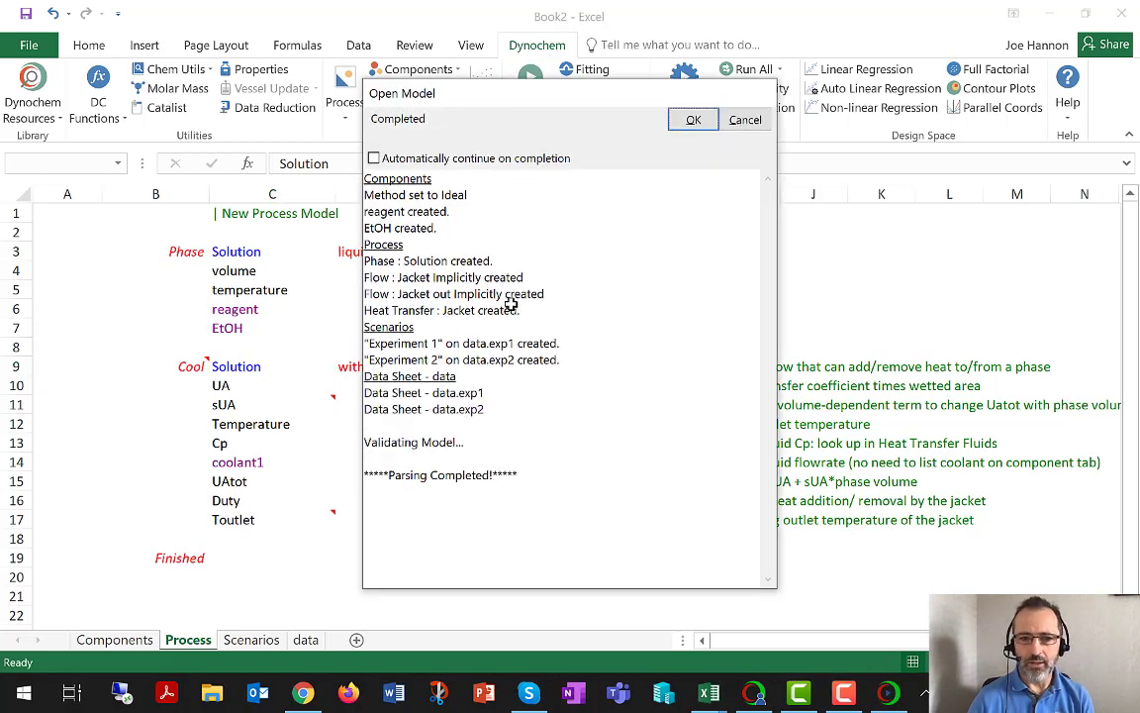
pyautogui.click(681, 119)
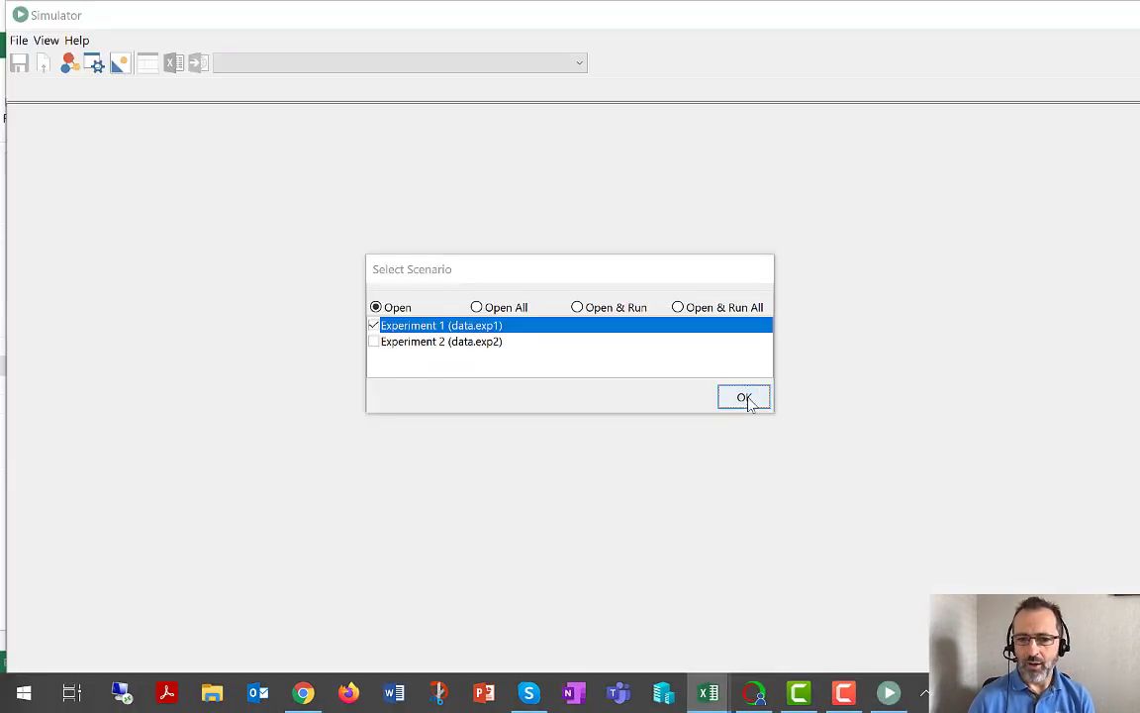
pyautogui.click(744, 398)
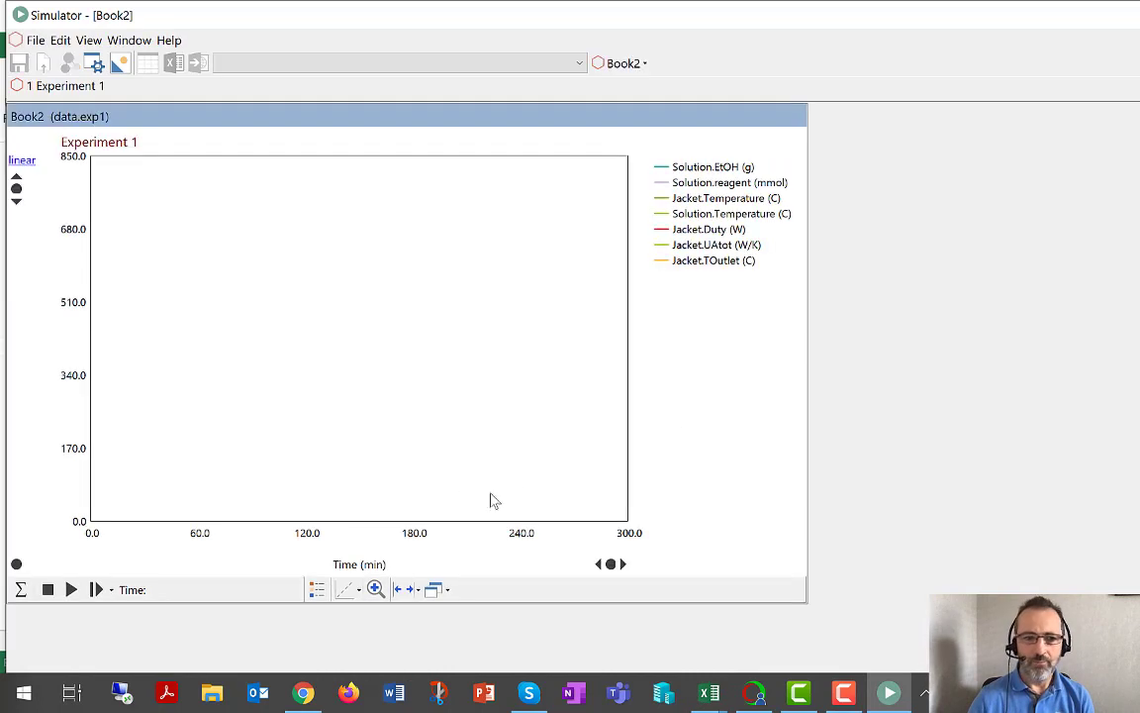
pyautogui.rightClick(857, 288)
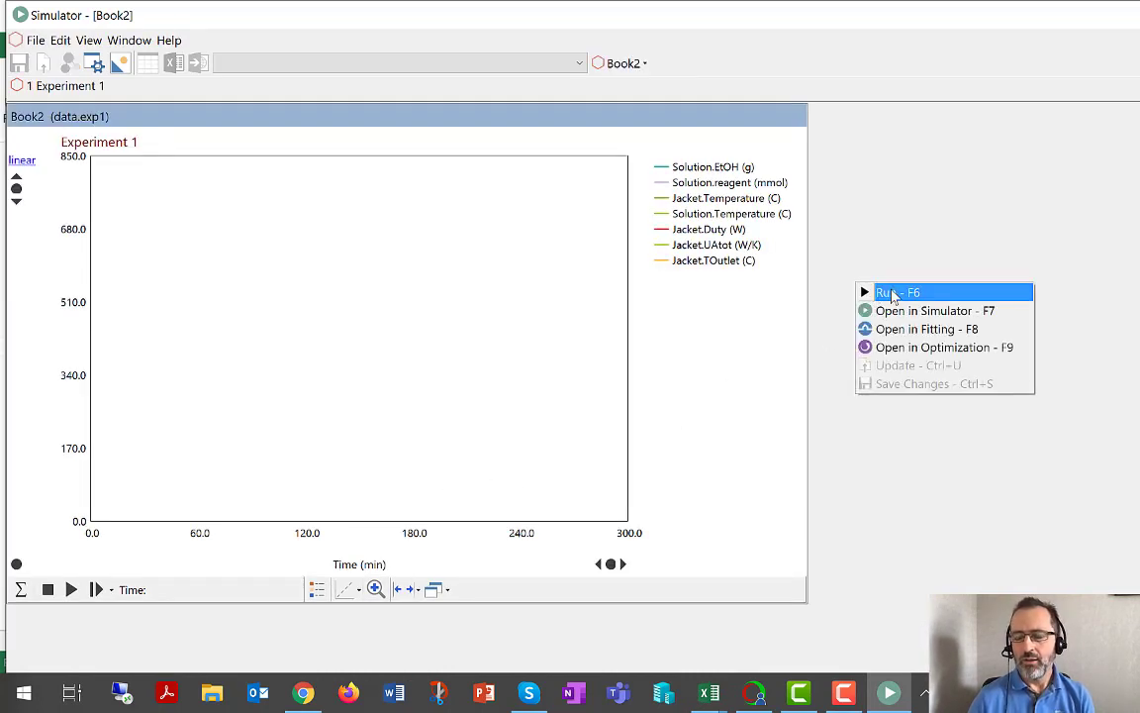
pyautogui.click(893, 294)
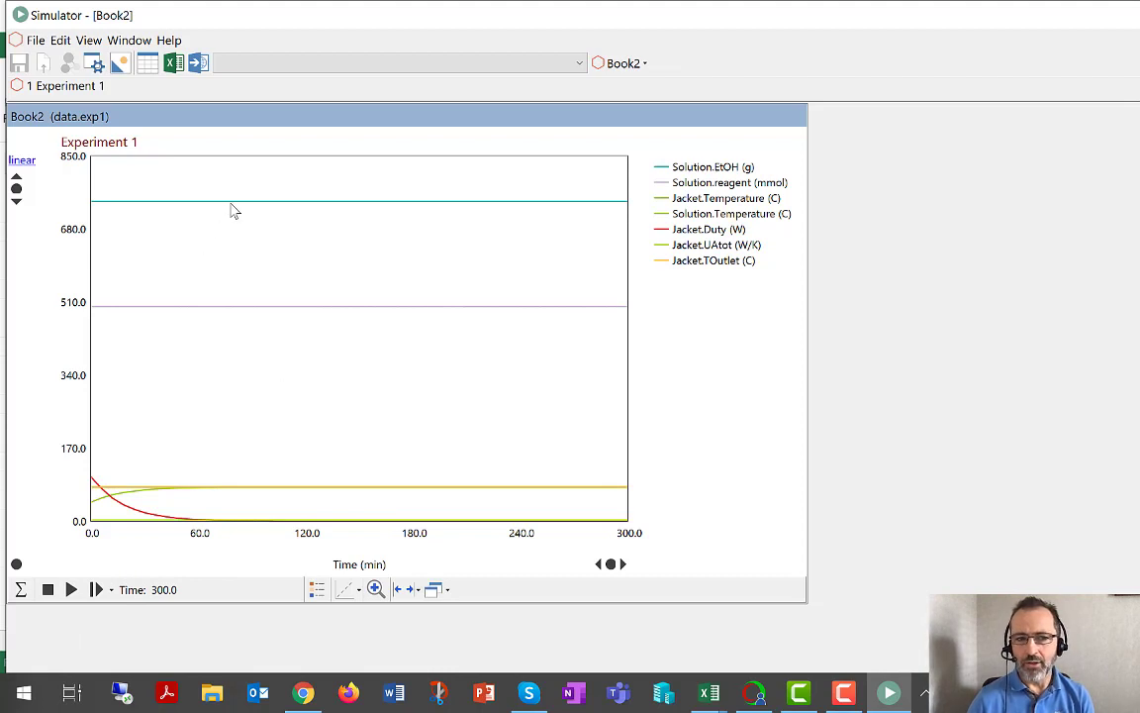
# Step: Highlight the Solution.reagent, Solution.Temperature and Jacket.Temperature curves in the Experiment 1 plot to examine their profiles over time
pyautogui.click(223, 314)
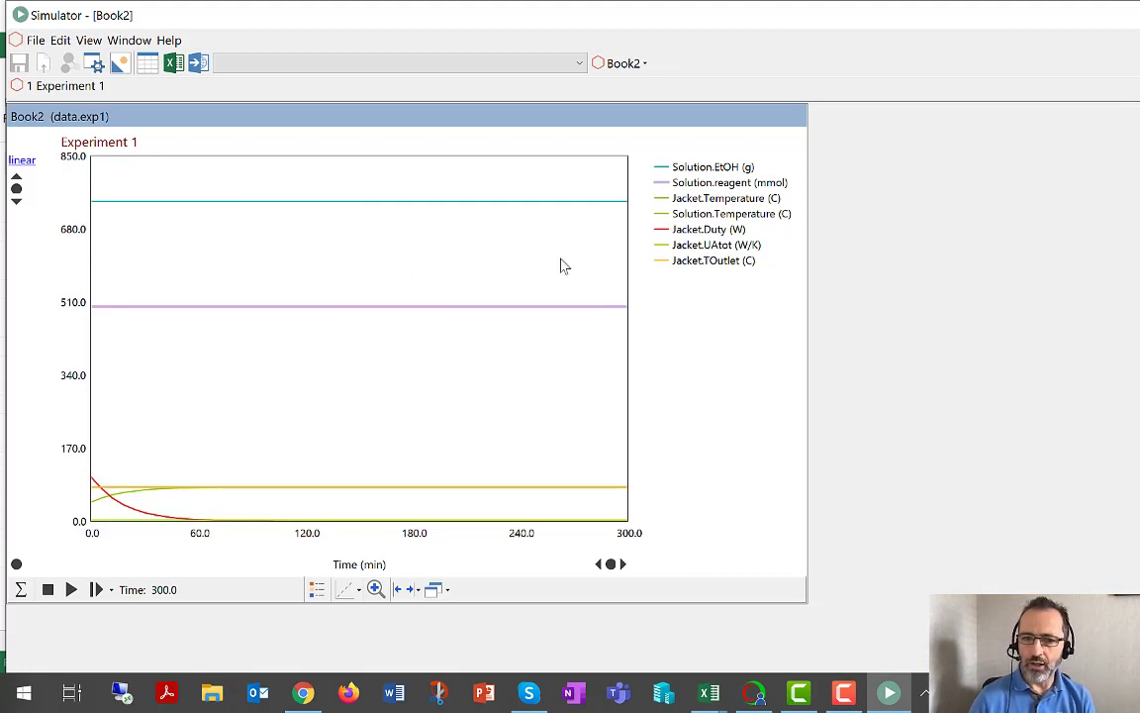
pyautogui.click(693, 219)
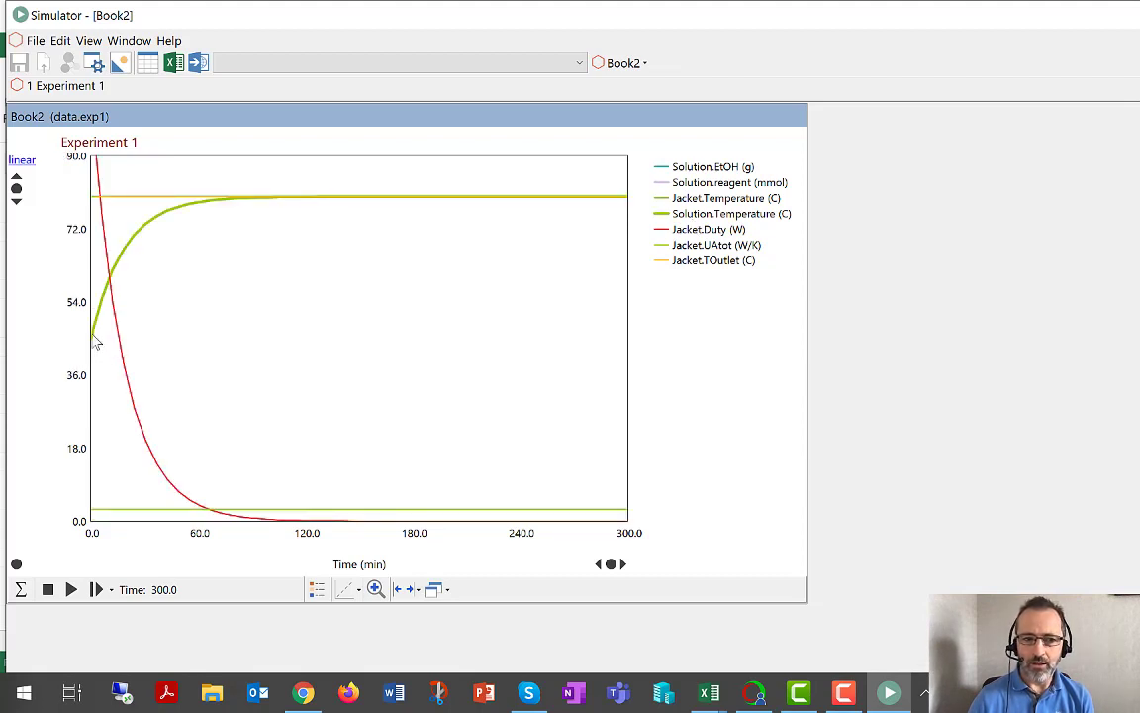
pyautogui.moveTo(96, 340)
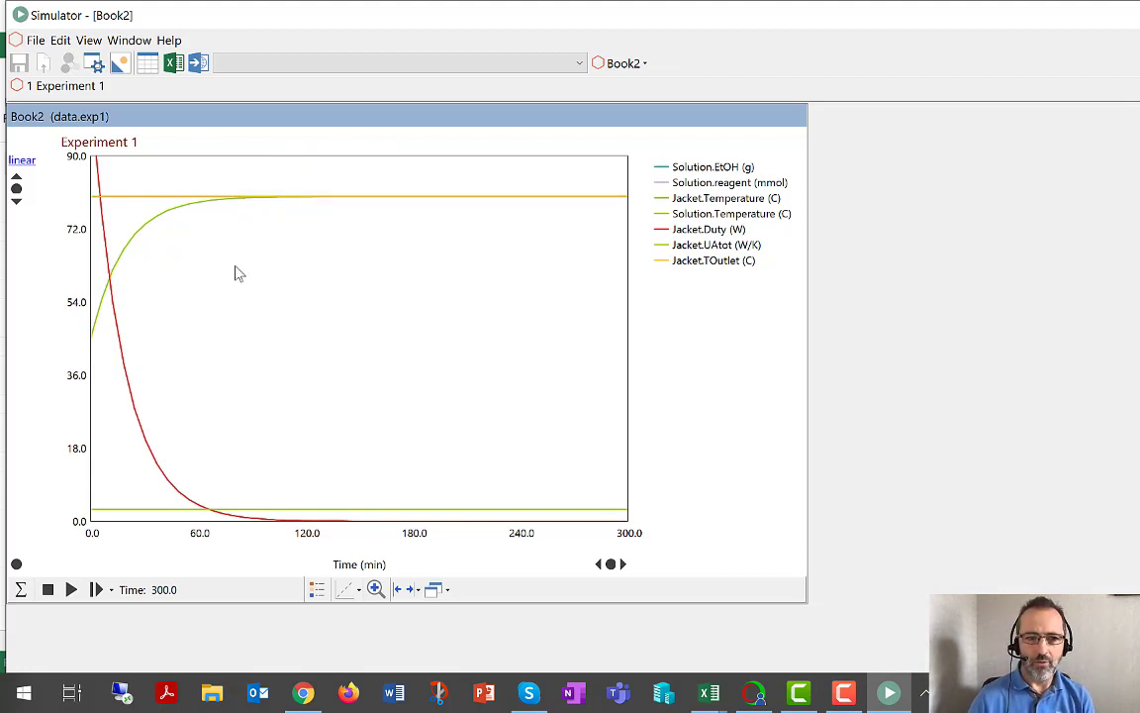
pyautogui.click(696, 201)
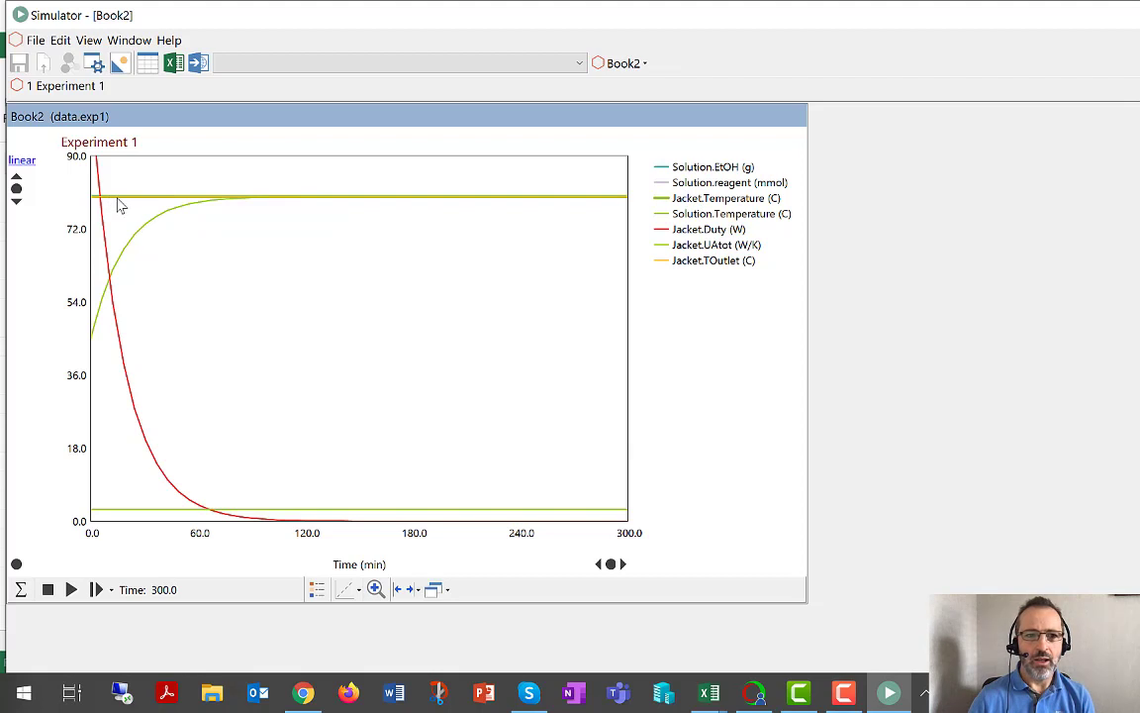
pyautogui.moveTo(117, 204)
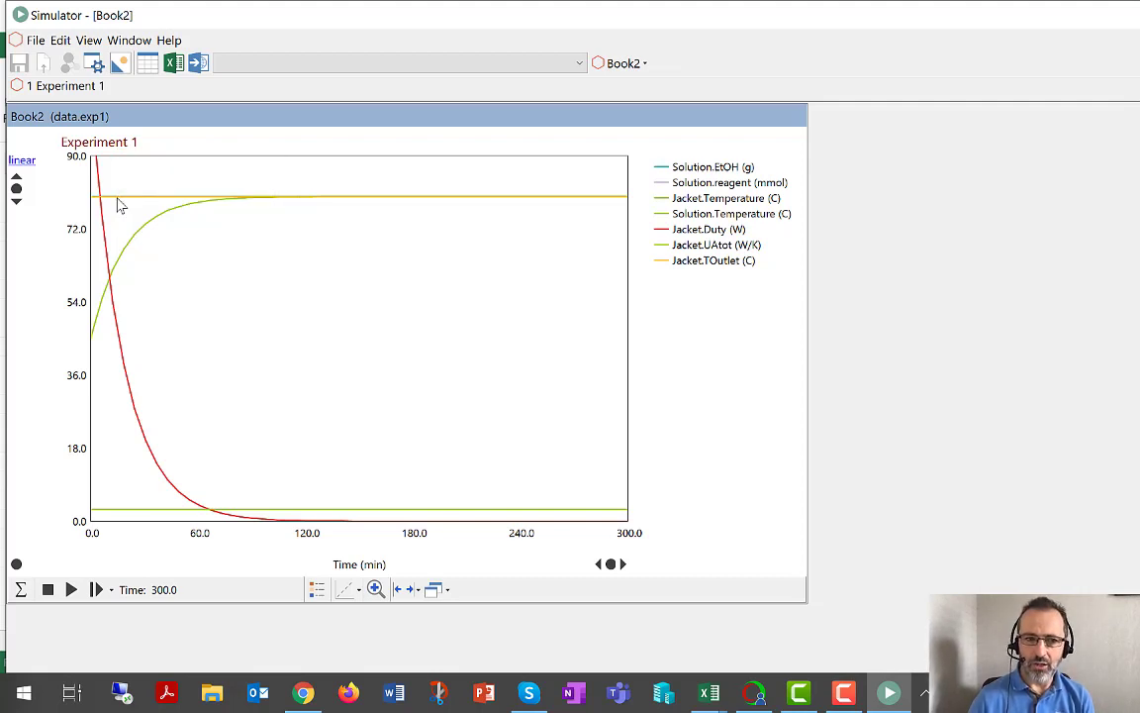
# Step: Set the Solution's initial Temperature to 20 C in the Experiment 1 parameters, rerun the simulation and check the temperature curve's start
pyautogui.click(99, 69)
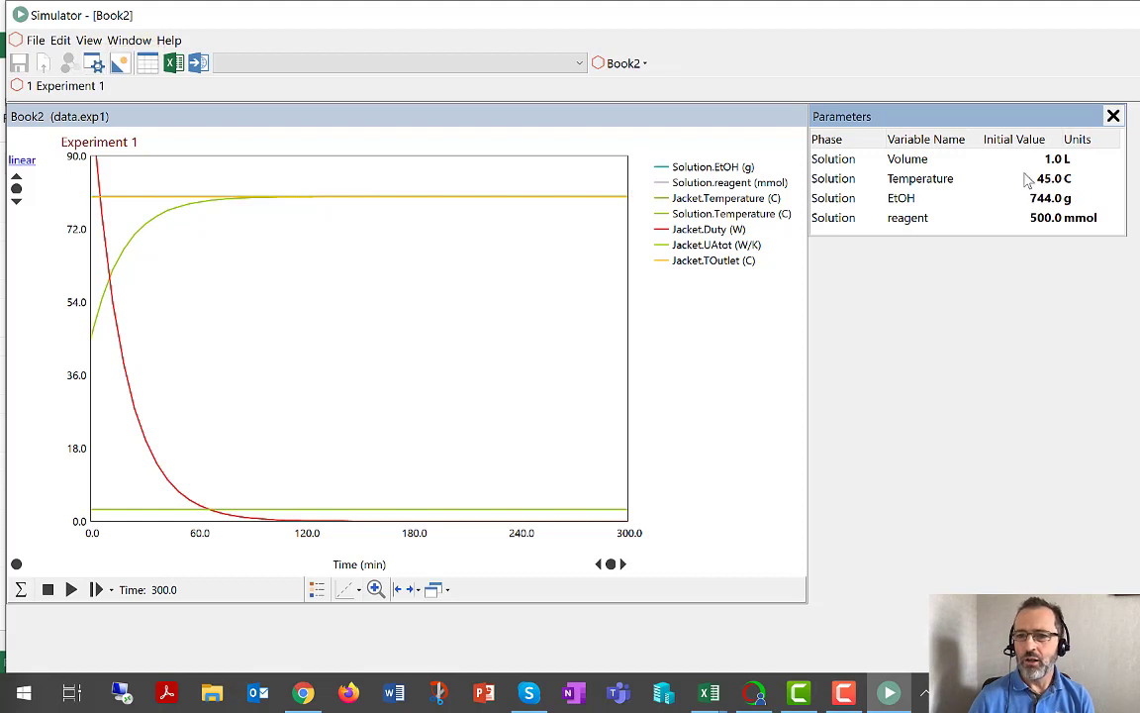
pyautogui.click(1045, 178)
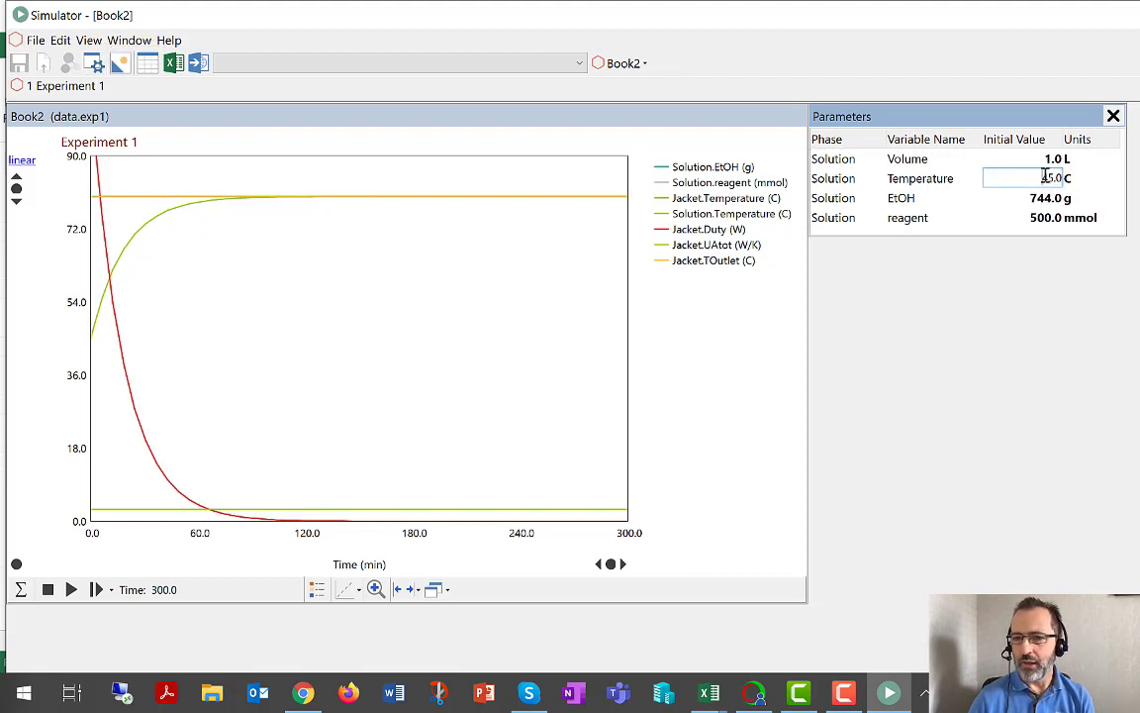
pyautogui.doubleClick(1044, 178)
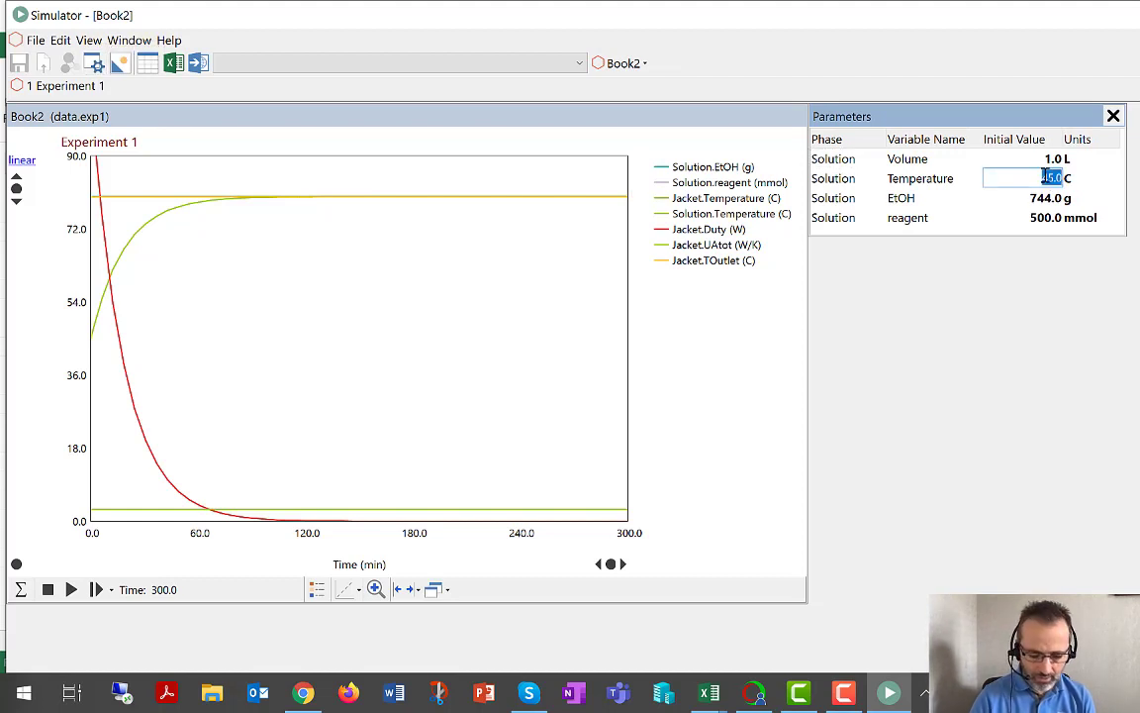
pyautogui.press('BackSpace')
pyautogui.write('20')
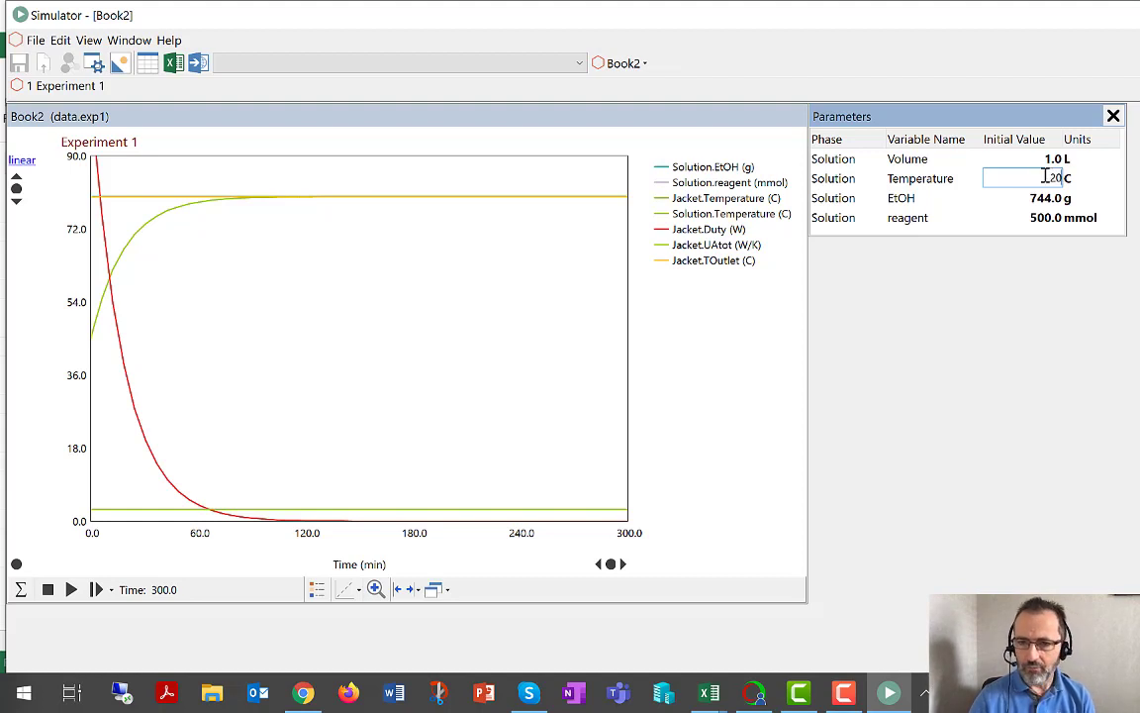
pyautogui.press('Return')
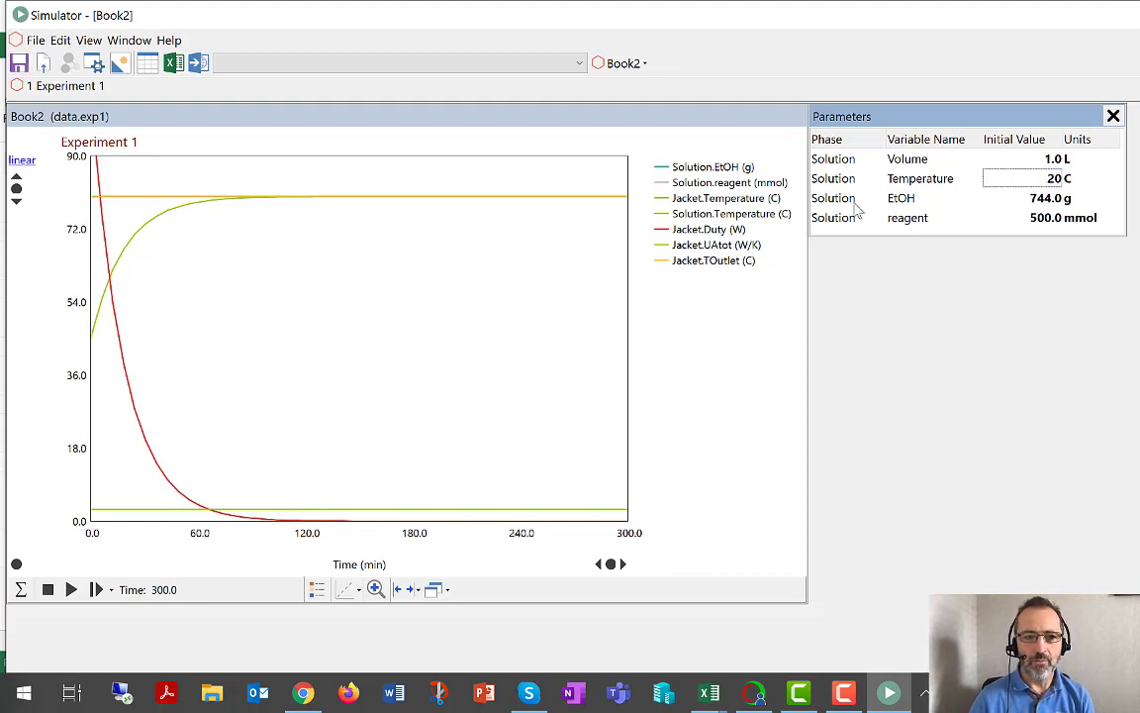
pyautogui.click(73, 590)
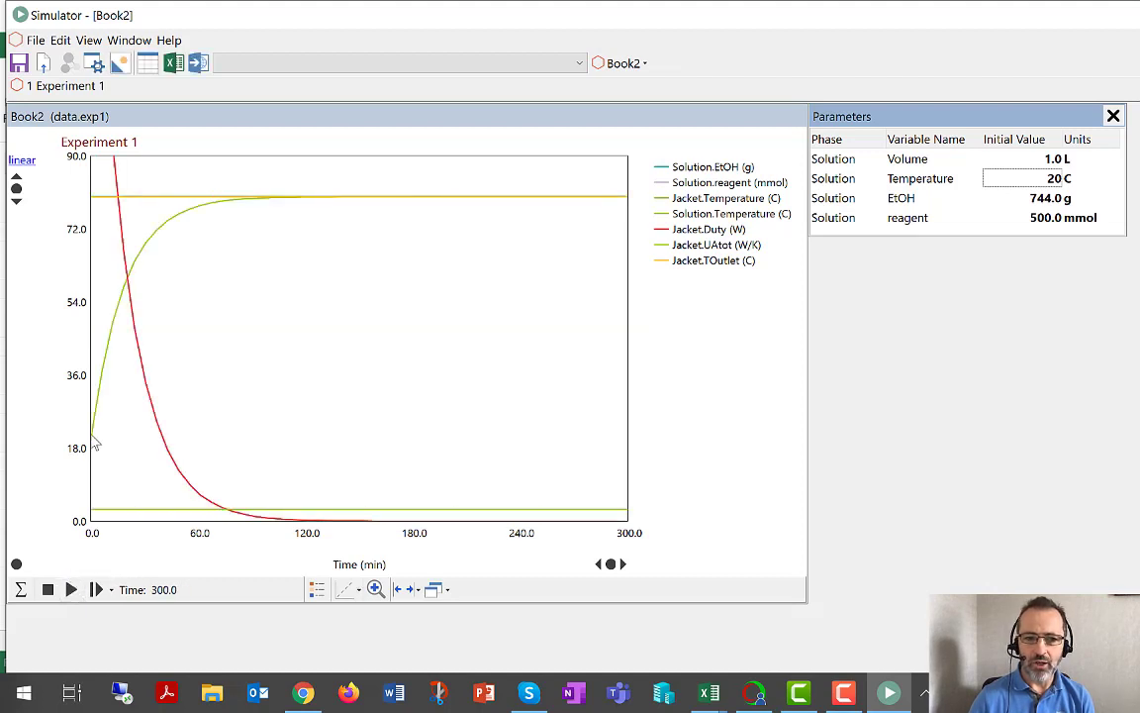
pyautogui.moveTo(94, 446)
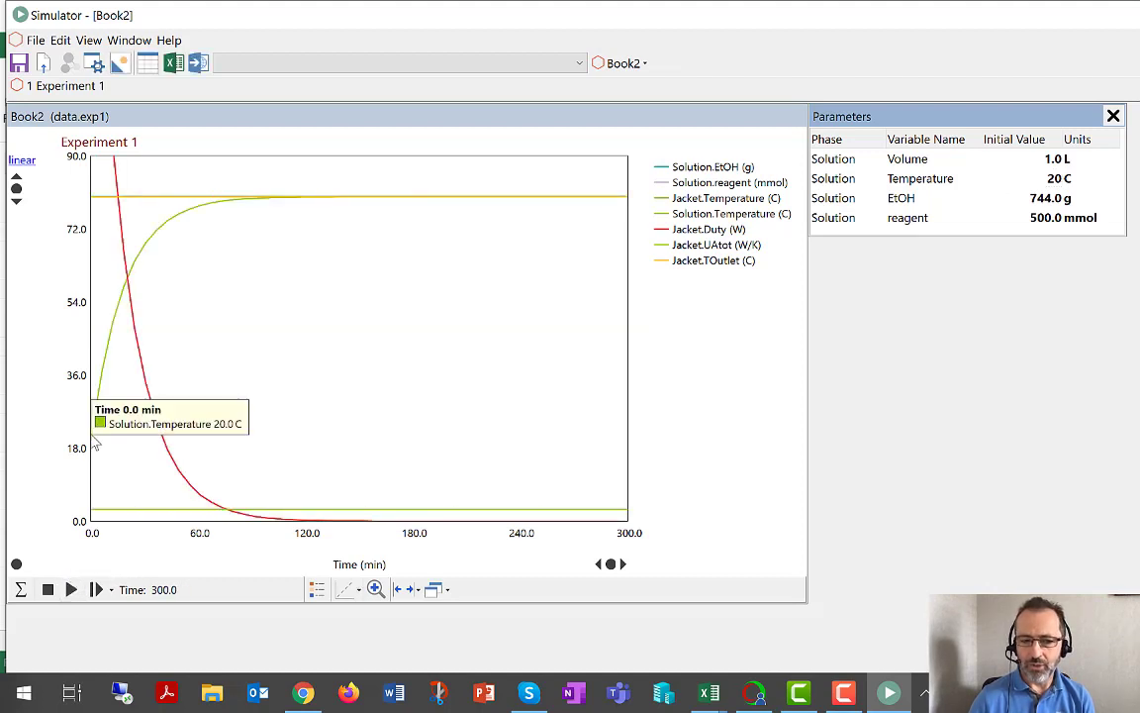